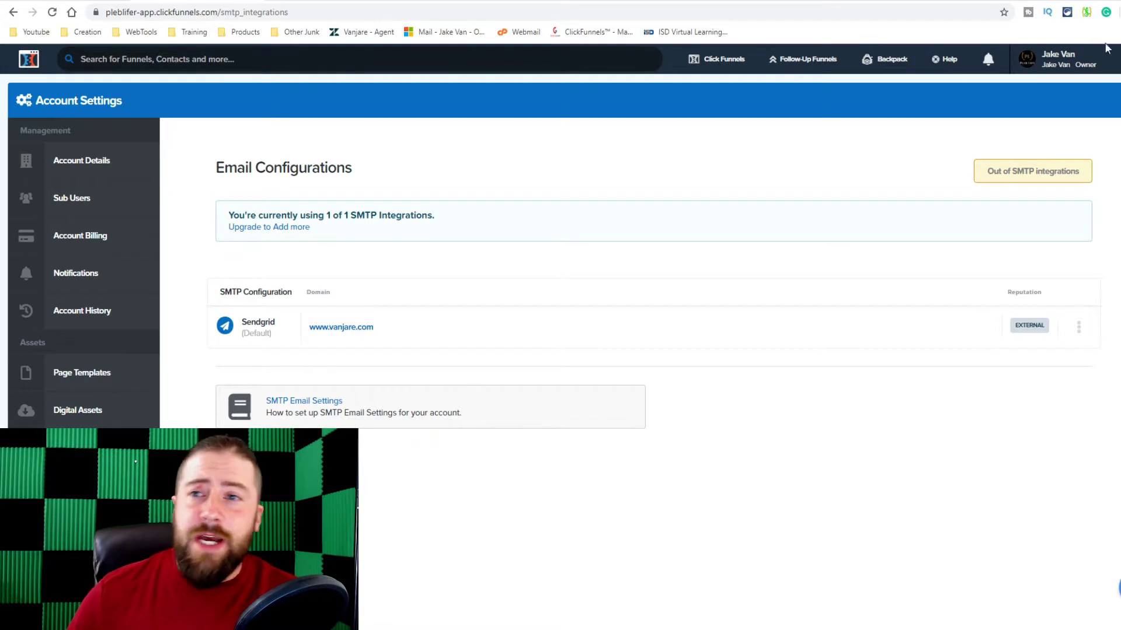
Step: Open the existing Sendgrid SMTP configuration for editing and look over its settings form
click(1107, 49)
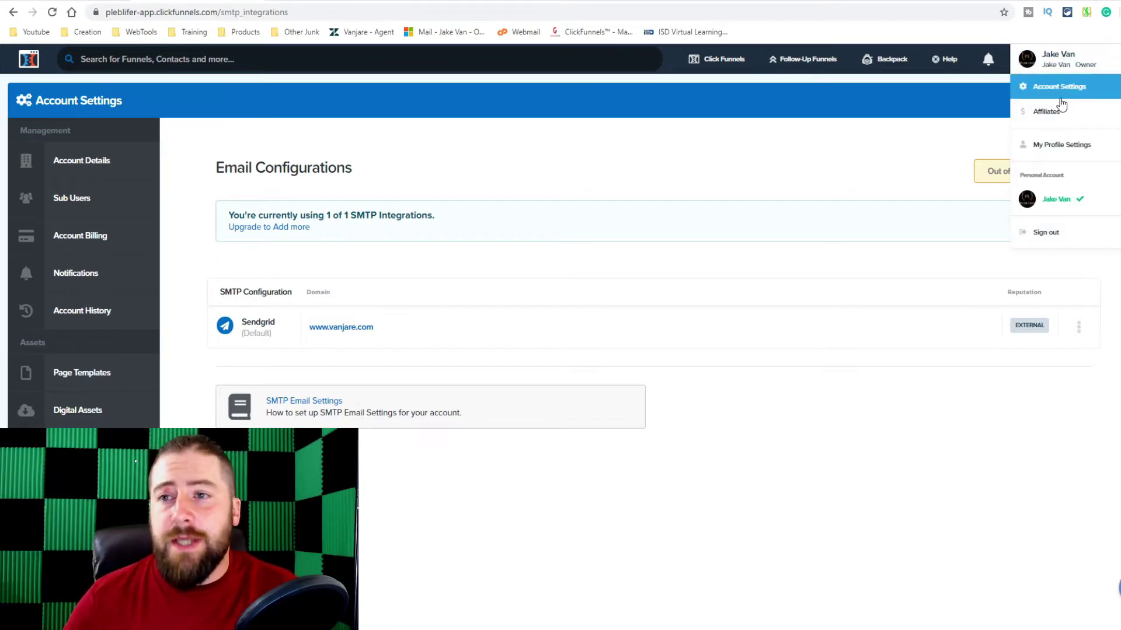
click(1062, 87)
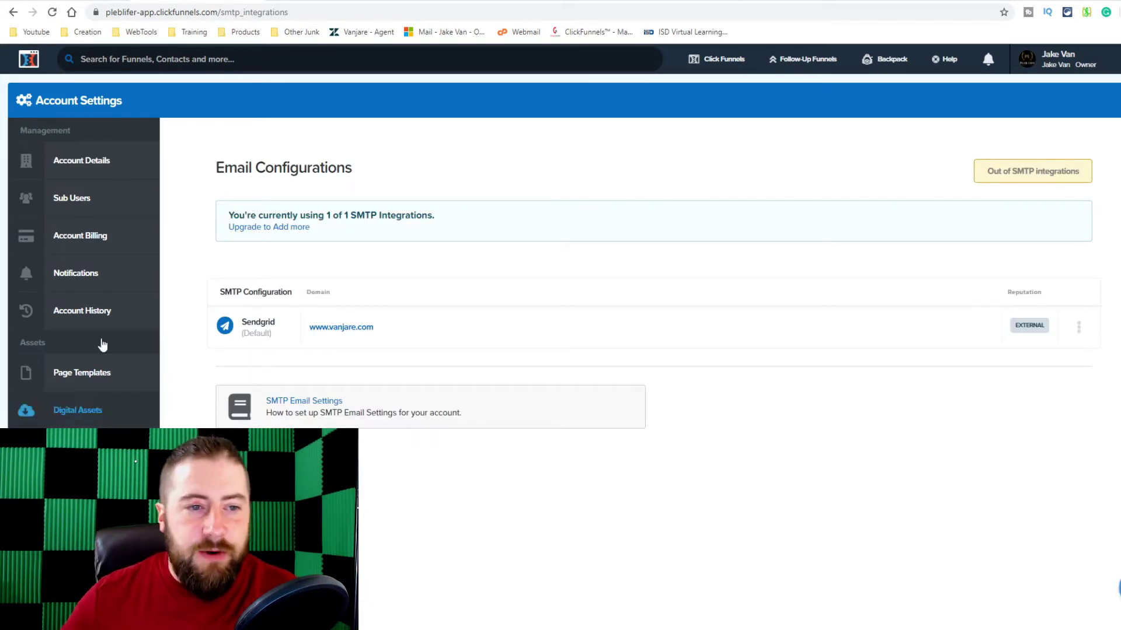
click(1079, 327)
click(1061, 355)
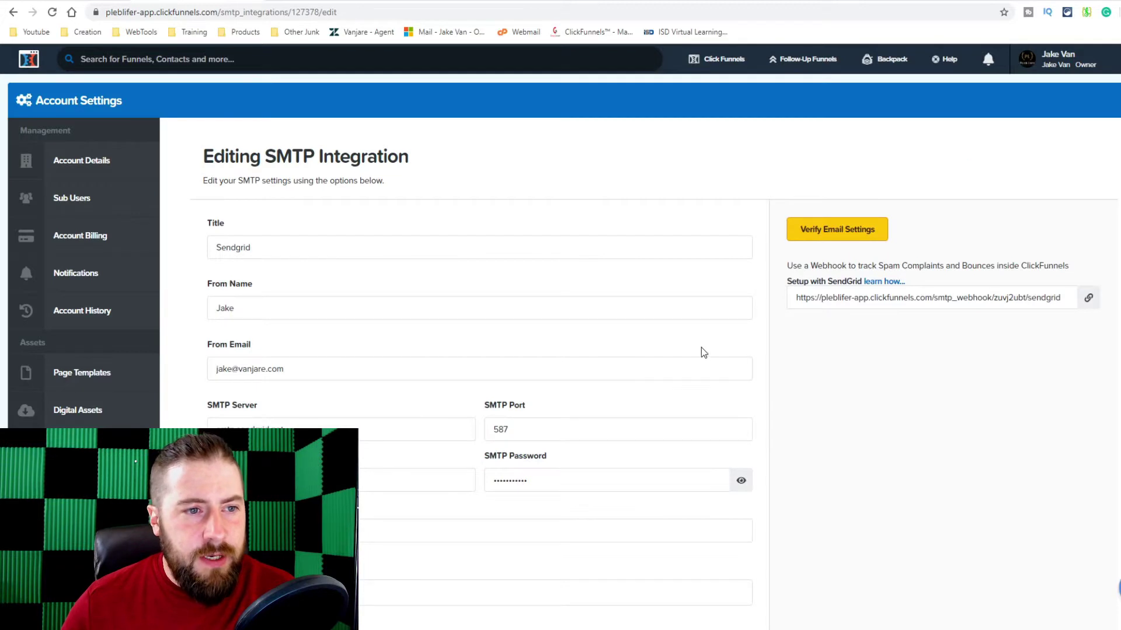
scroll(703, 347, down, 1)
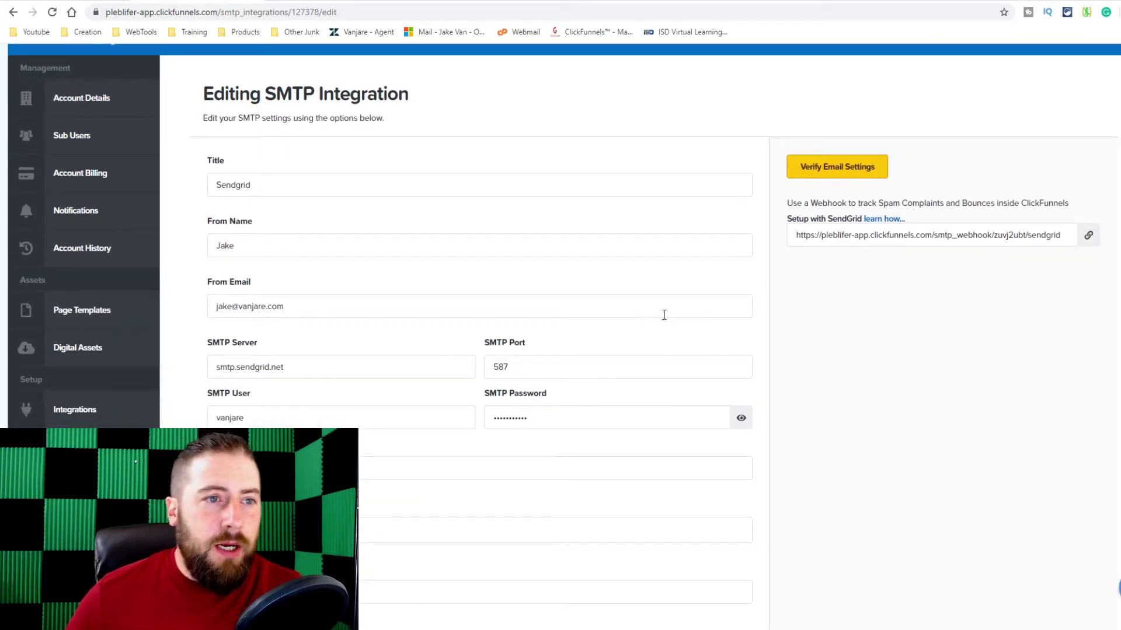
scroll(618, 145, down, 2)
scroll(618, 149, down, 2)
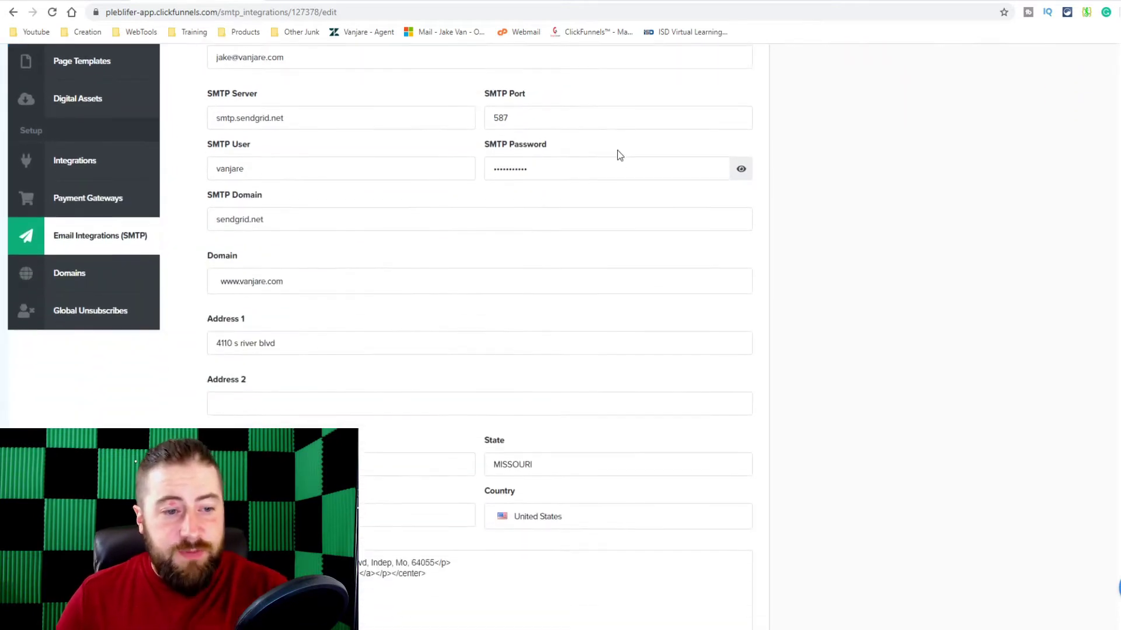
scroll(647, 196, up, 5)
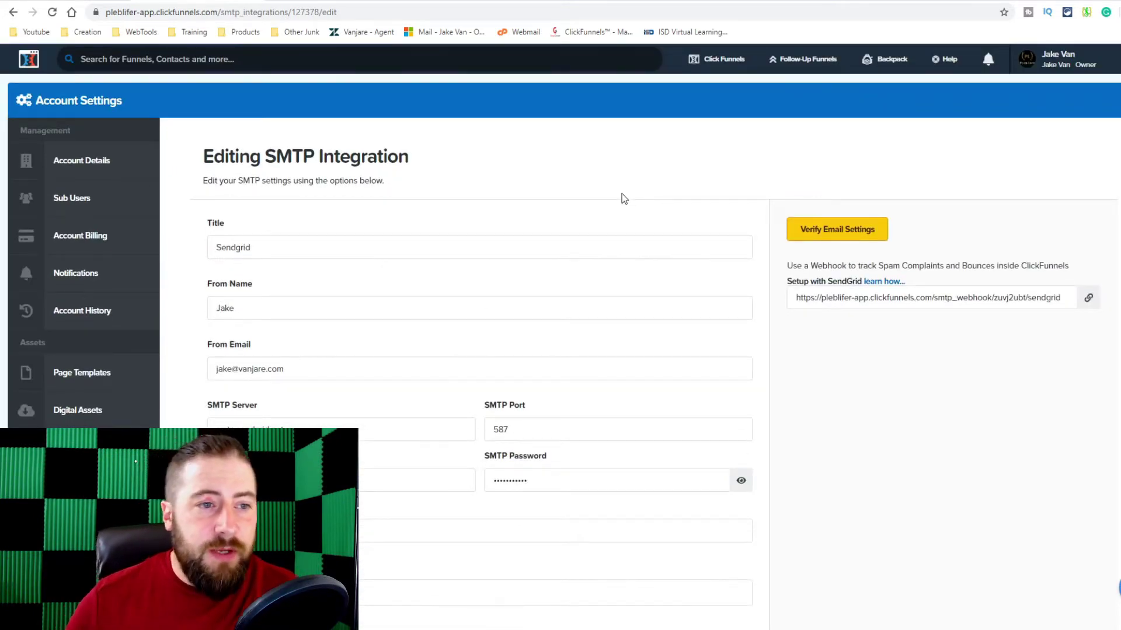
Step: Review the Title, From Name and From Email fields of the Sendgrid SMTP integration
scroll(622, 195, down, 1)
click(284, 188)
drag(284, 188, 79, 209)
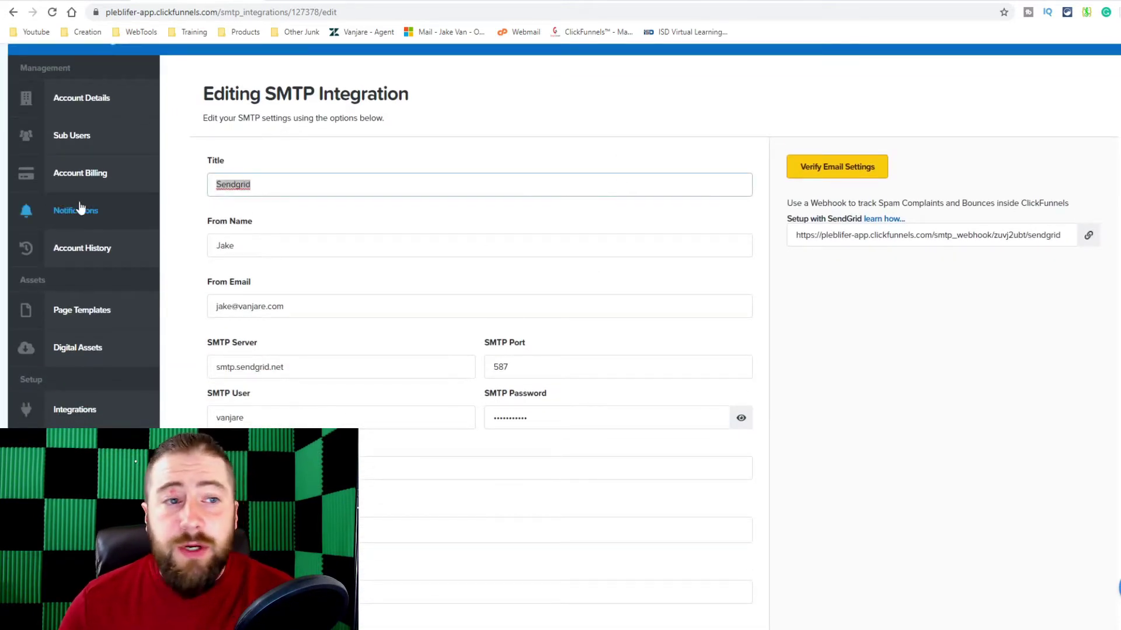
click(388, 223)
click(312, 250)
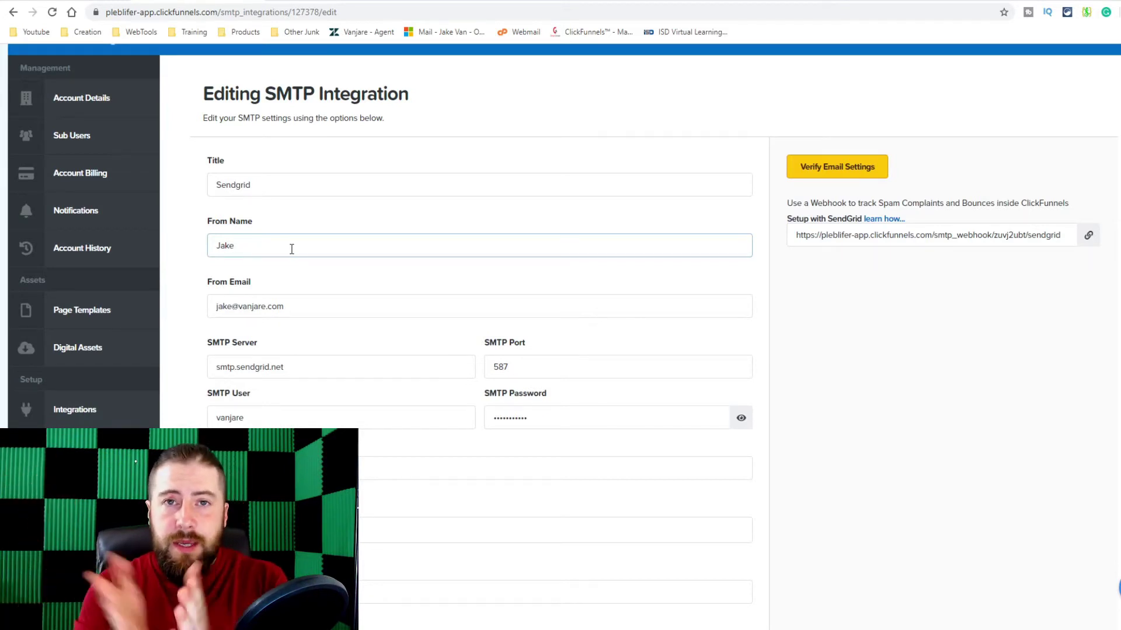
double_click(292, 249)
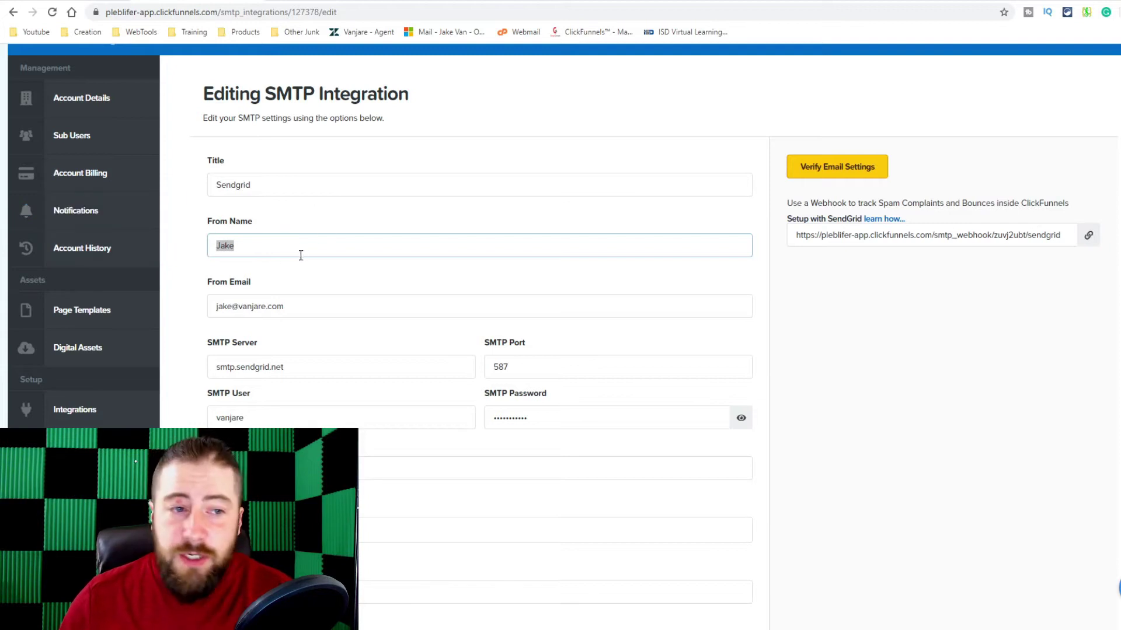
click(275, 267)
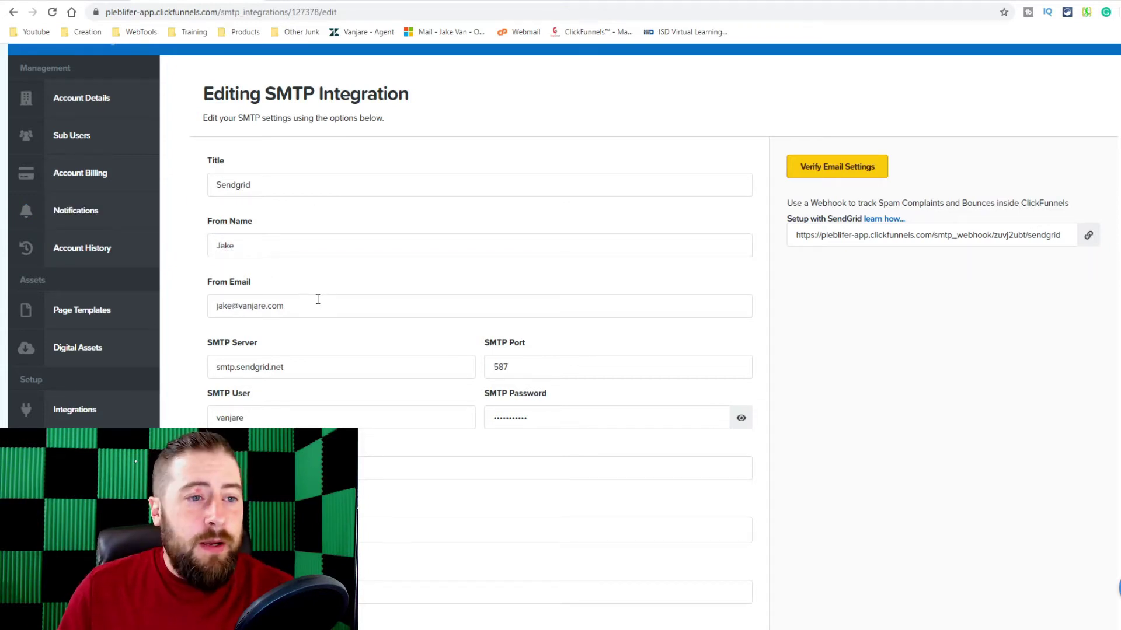
drag(318, 301, 180, 305)
click(420, 240)
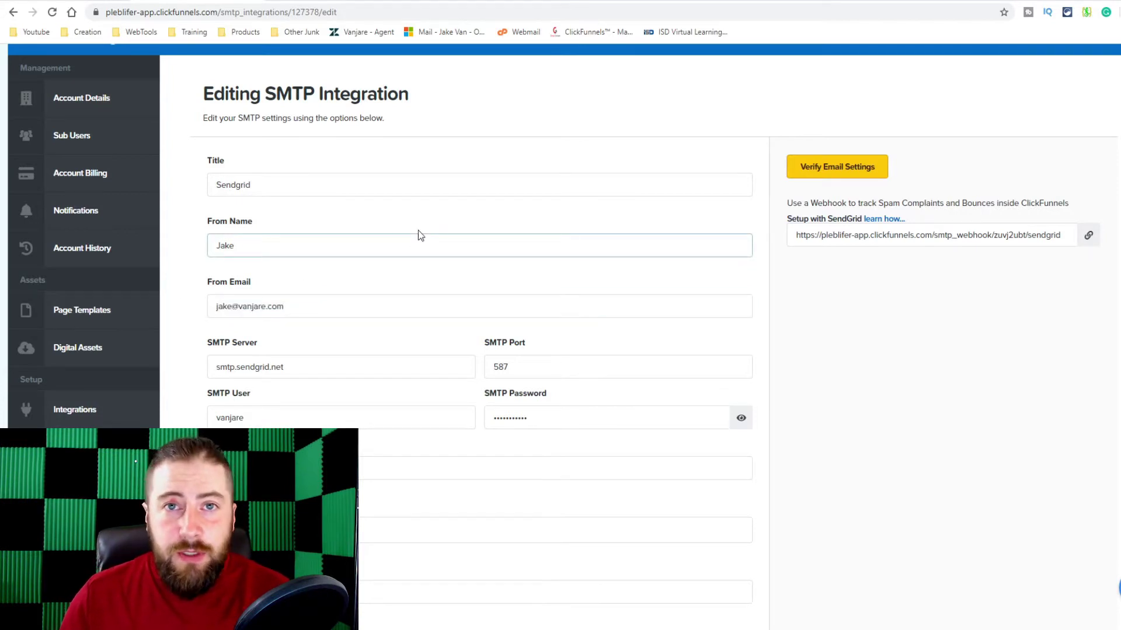
Step: Examine the SMTP Server and SMTP Port settings of the Sendgrid integration
scroll(343, 307, down, 1)
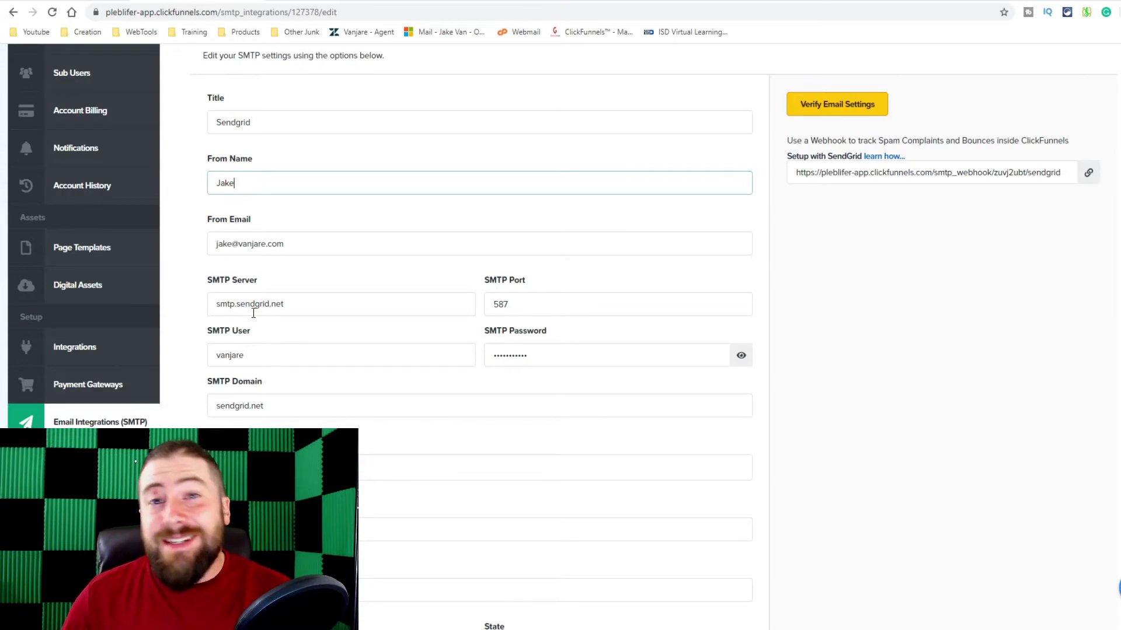
mouse_move(527, 282)
mouse_down()
mouse_move(497, 286)
mouse_move(510, 283)
mouse_up()
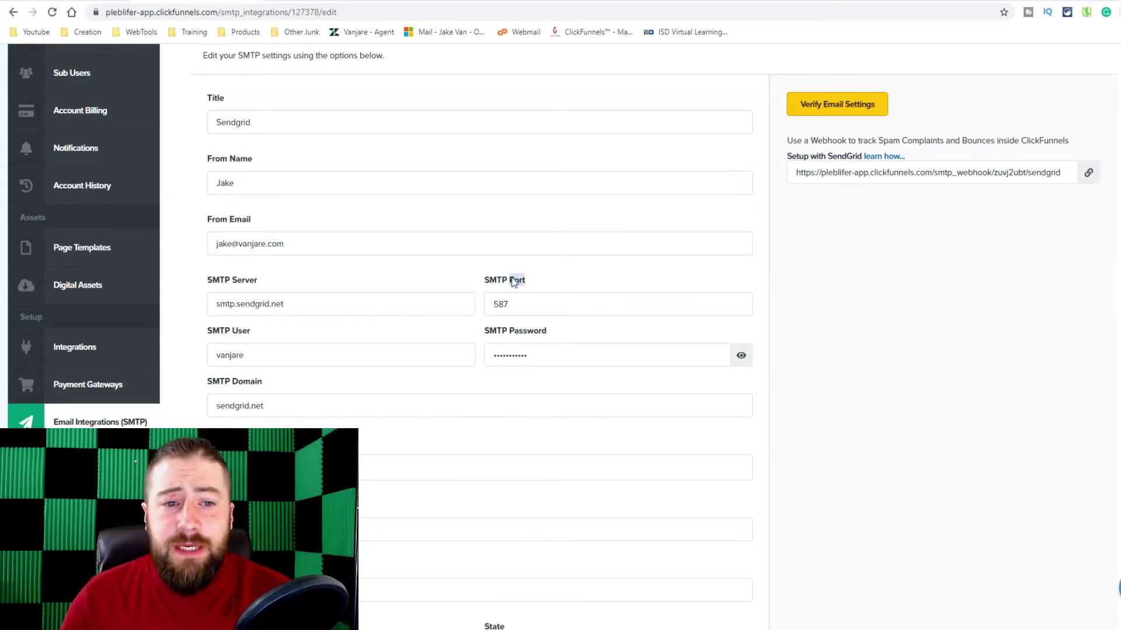
click(535, 303)
drag(550, 310, 443, 302)
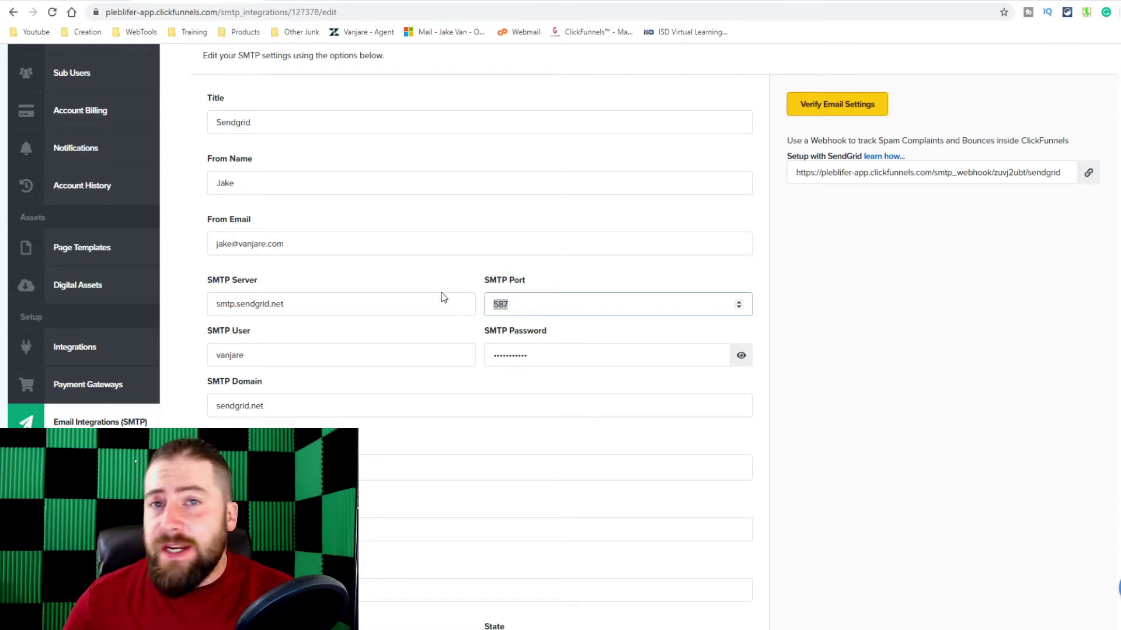
click(442, 290)
scroll(243, 278, down, 1)
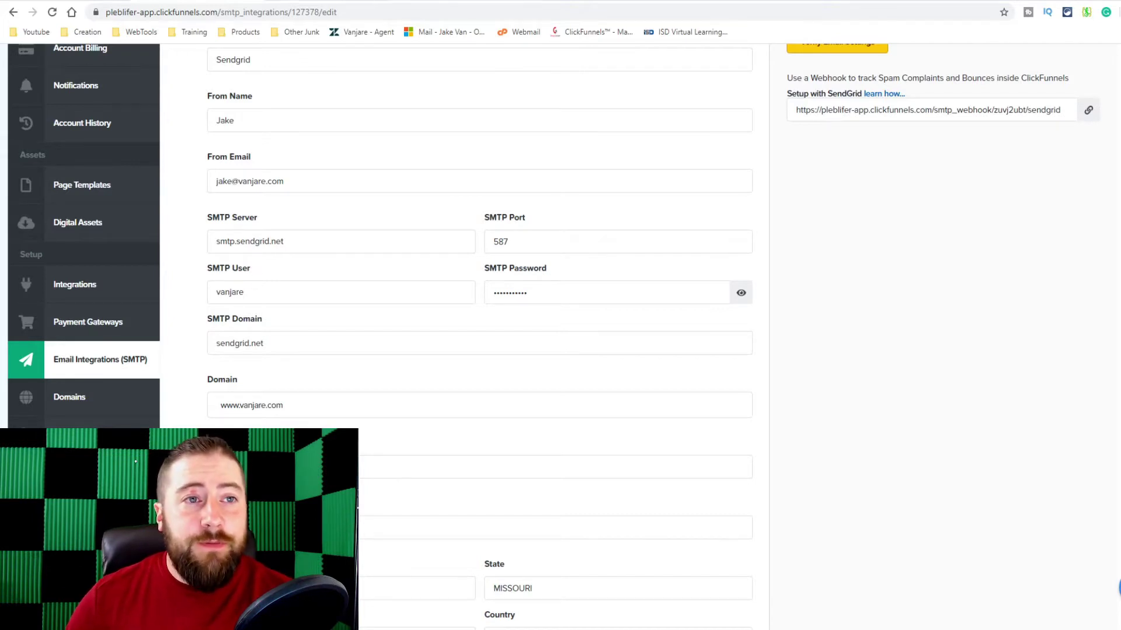
Step: Switch to the SendGrid site at sendgrid.com and bring up its pricing plans
key(ctrl+Tab)
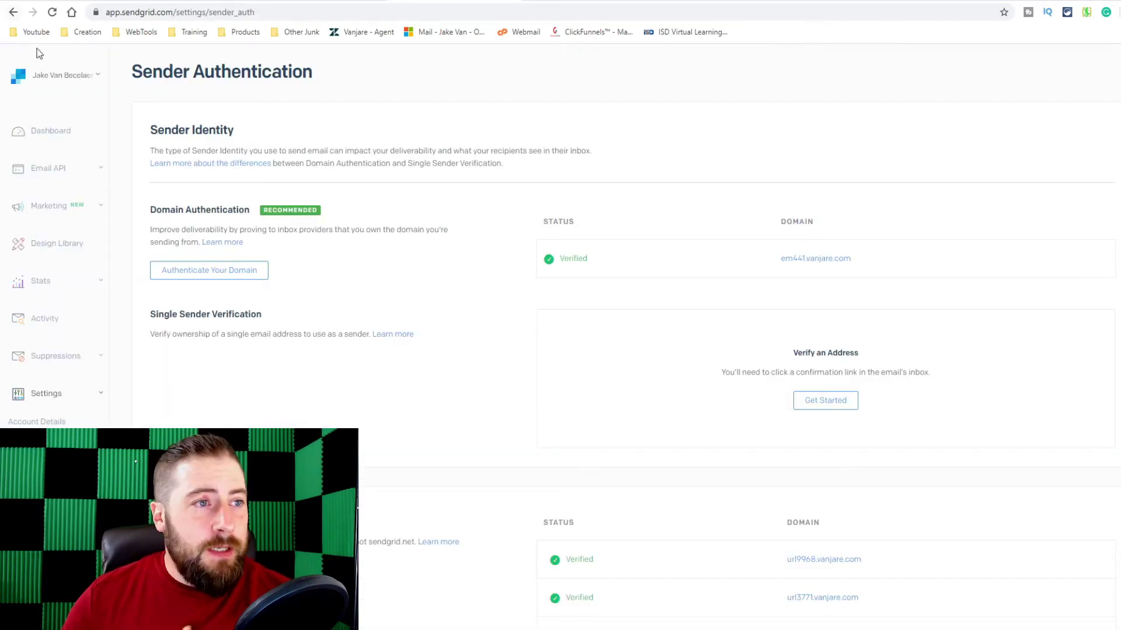
click(123, 12)
text(sendgrid.com)
key(Return)
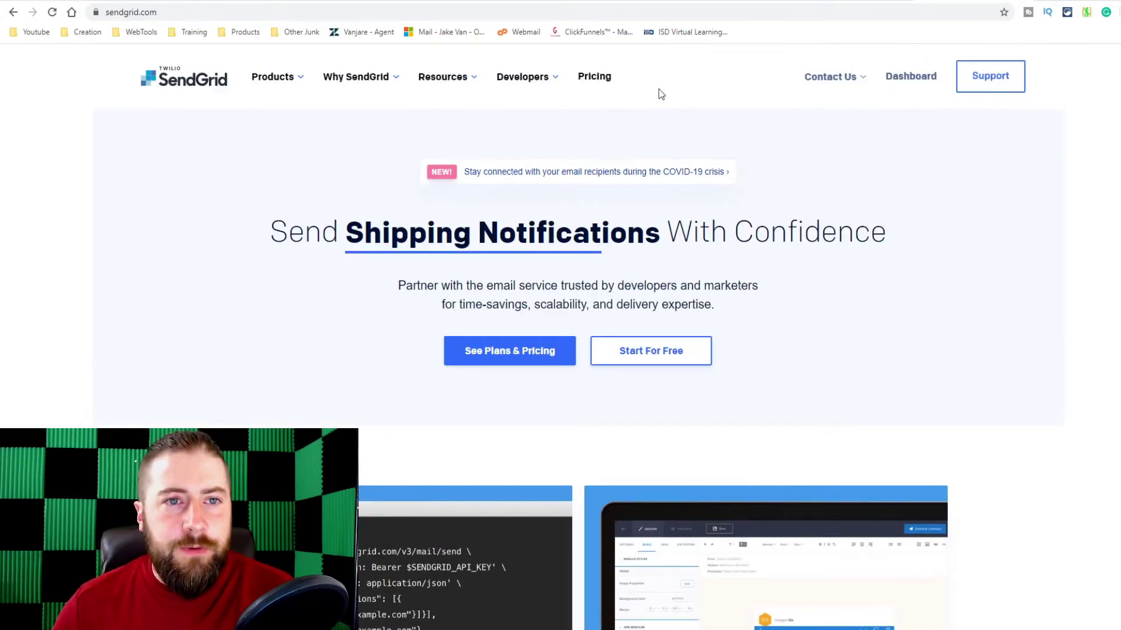
click(590, 80)
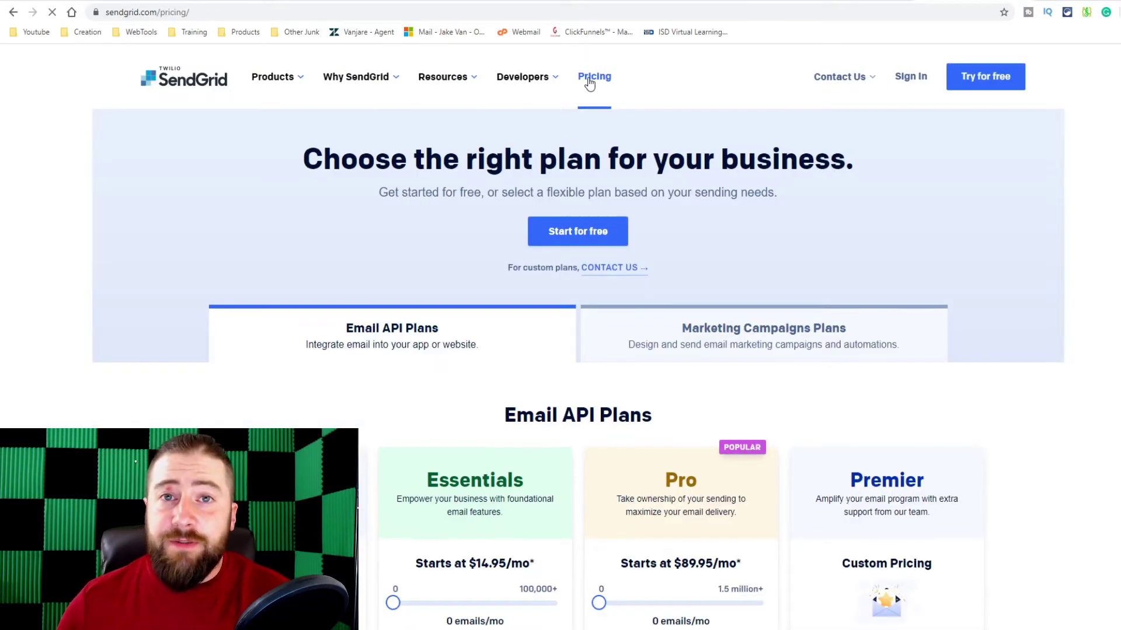
Step: Compare the features of the Free and Essentials Email API plans, including access to dedicated IPs
scroll(533, 125, down, 2)
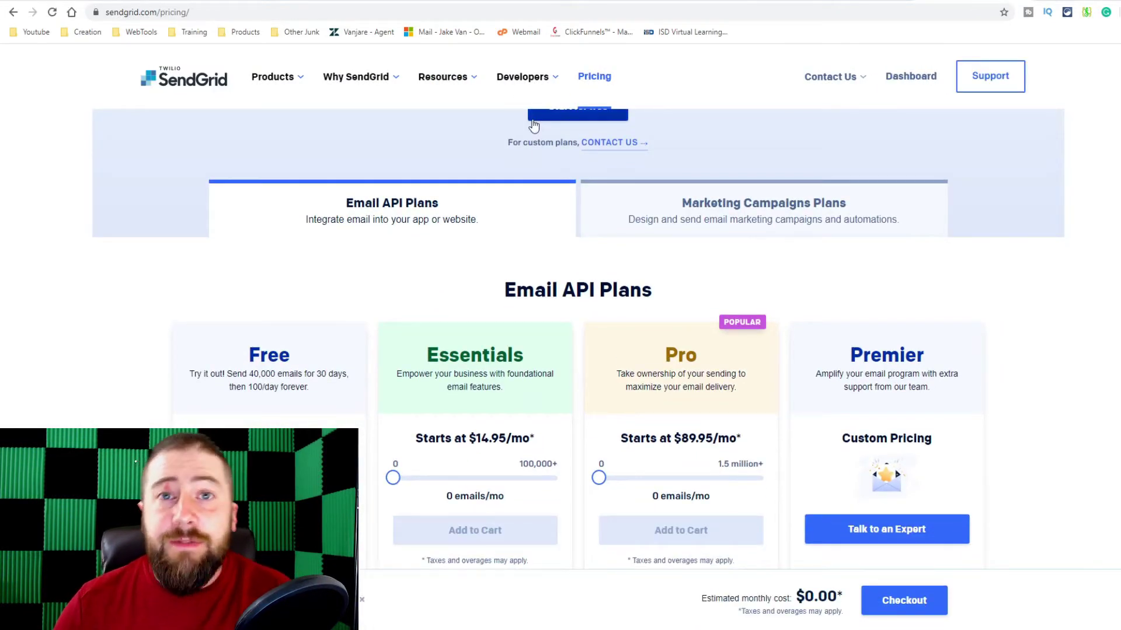
scroll(533, 125, down, 4)
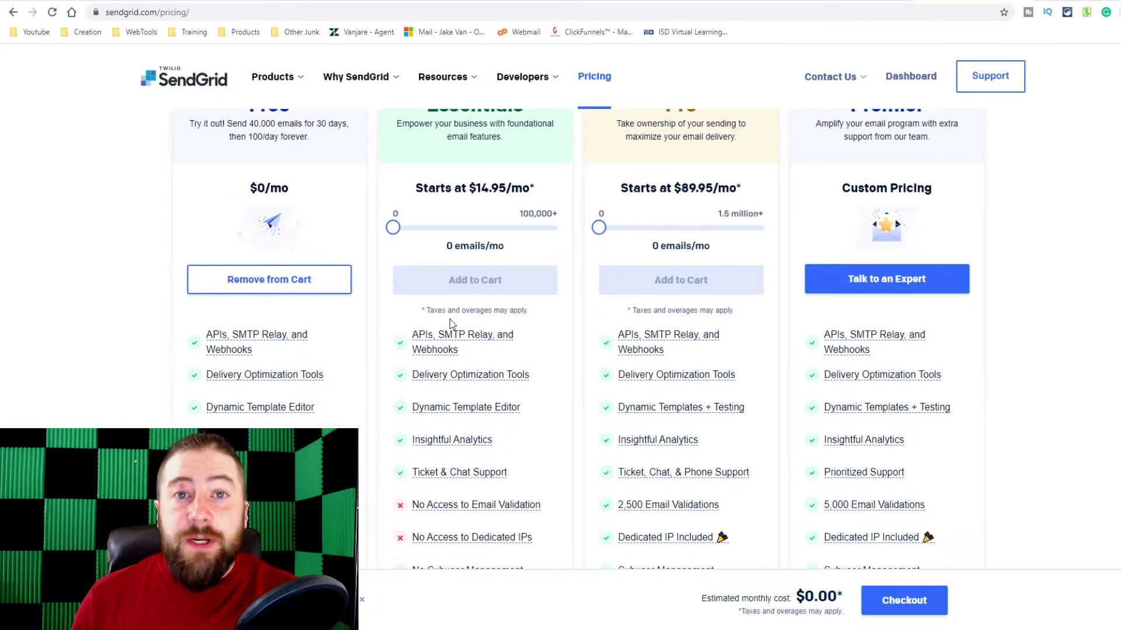
scroll(299, 374, up, 2)
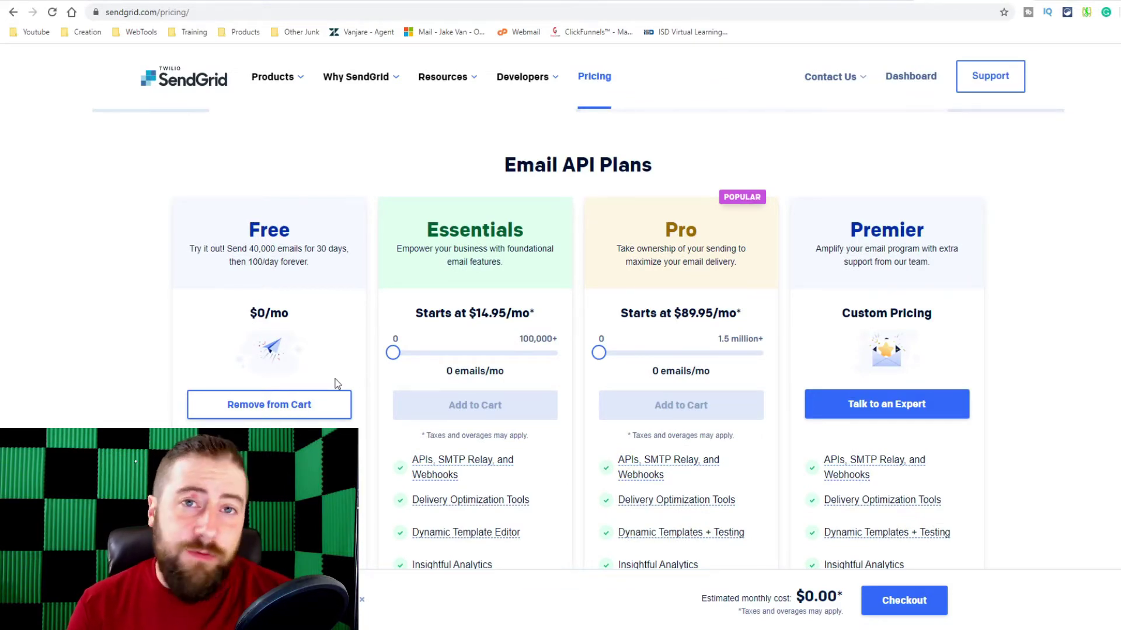
scroll(335, 384, down, 4)
scroll(443, 287, up, 1)
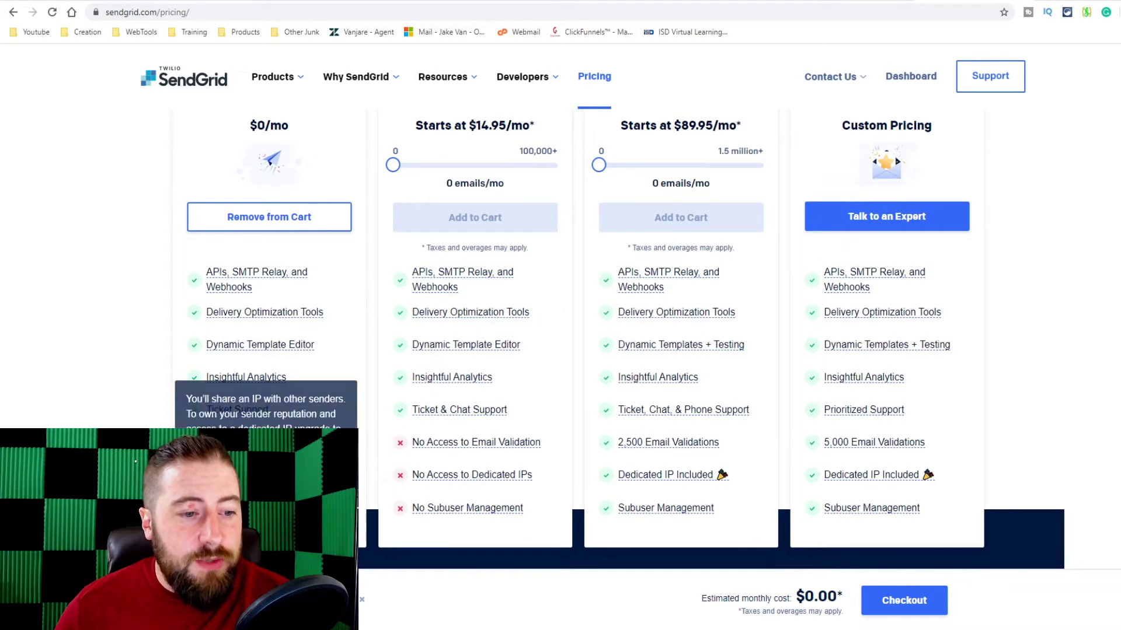
mouse_move(442, 471)
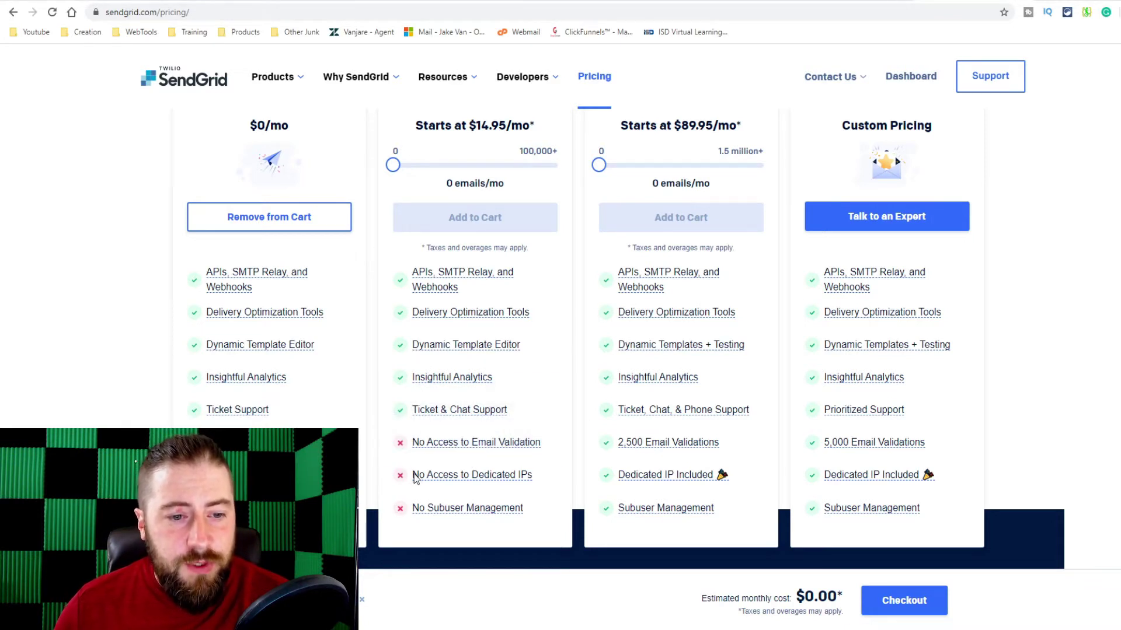
drag(411, 476, 545, 480)
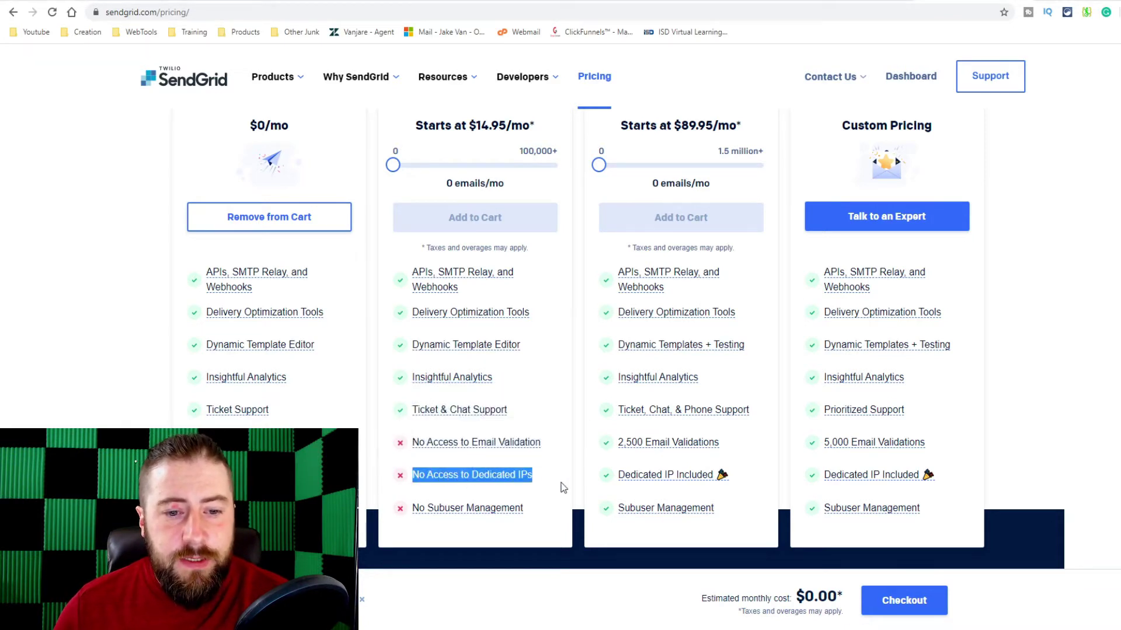
click(540, 461)
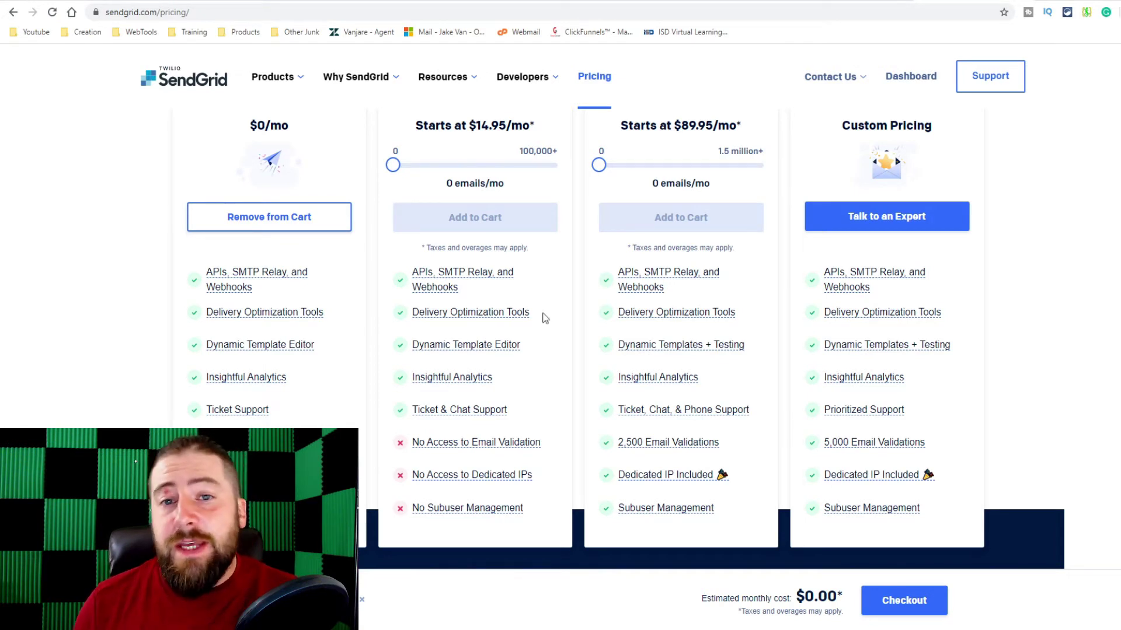
Step: Check the Pro plan's starting price and its dedicated IP feature
drag(768, 126, 611, 131)
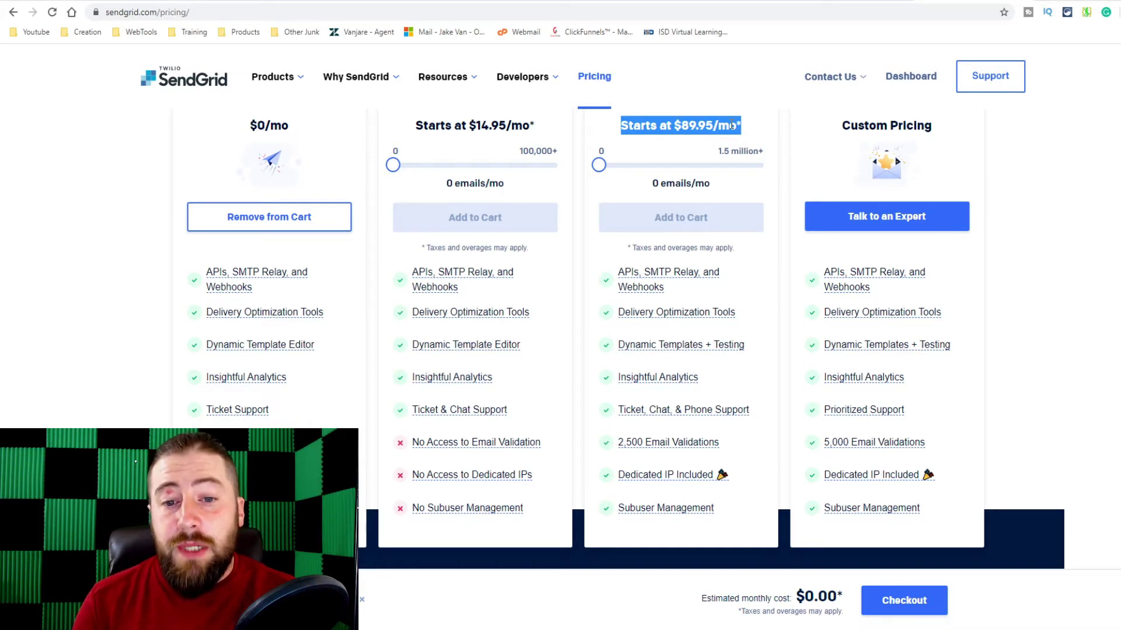
drag(743, 484, 621, 491)
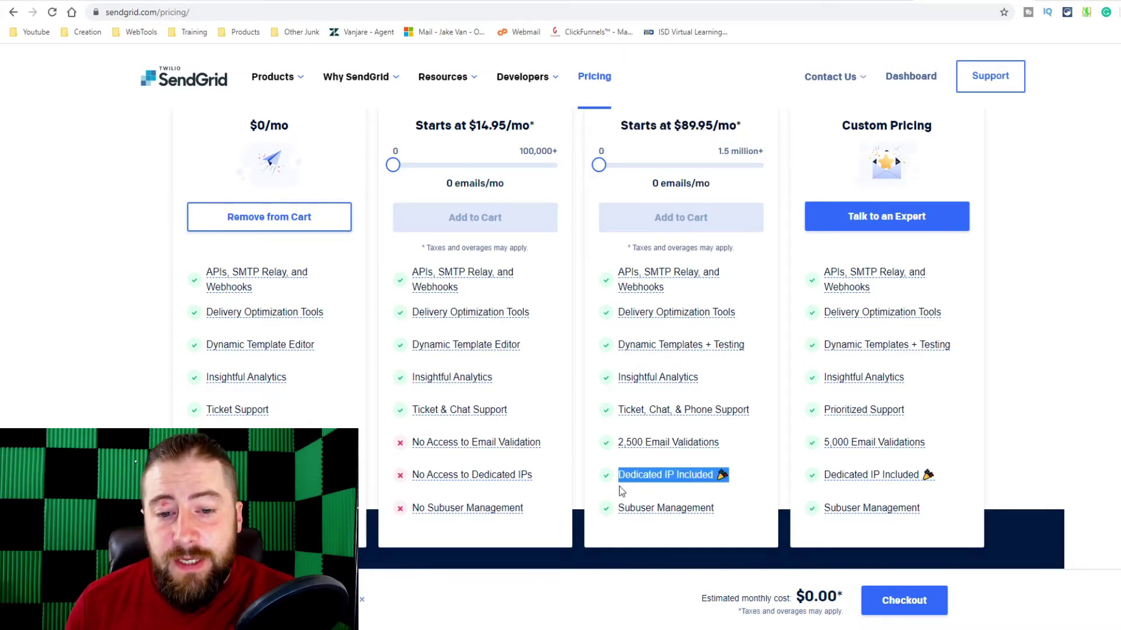
mouse_move(637, 482)
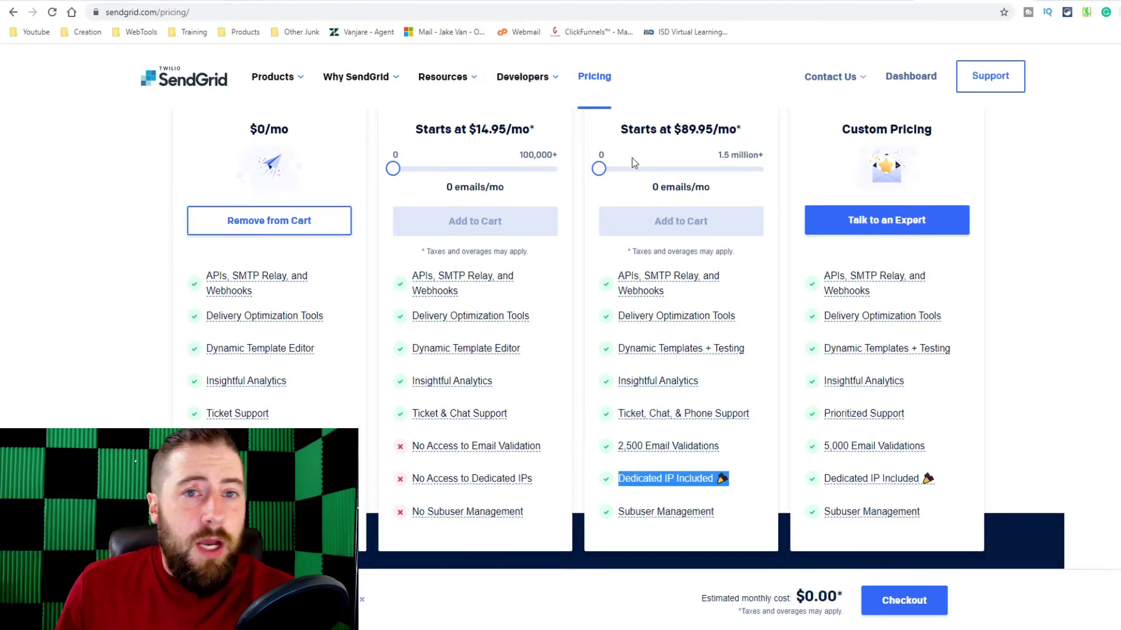
scroll(380, 220, up, 6)
scroll(381, 220, down, 3)
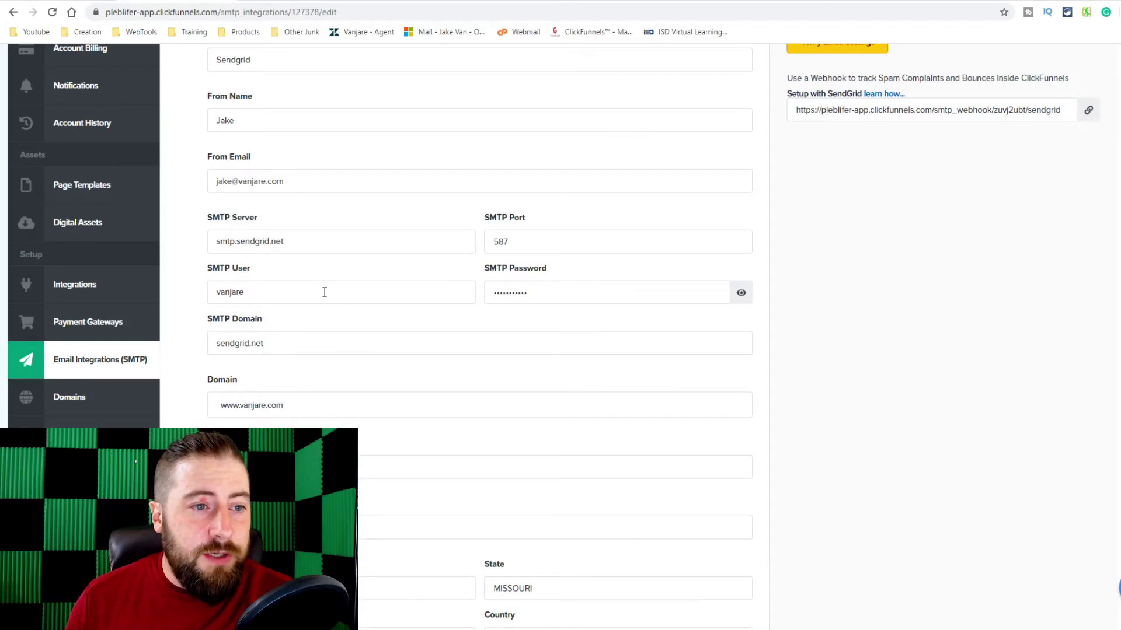
Step: Review the SMTP User, SMTP Password, SMTP Domain and Domain fields in the ClickFunnels Sendgrid integration form
click(325, 292)
click(590, 333)
click(601, 298)
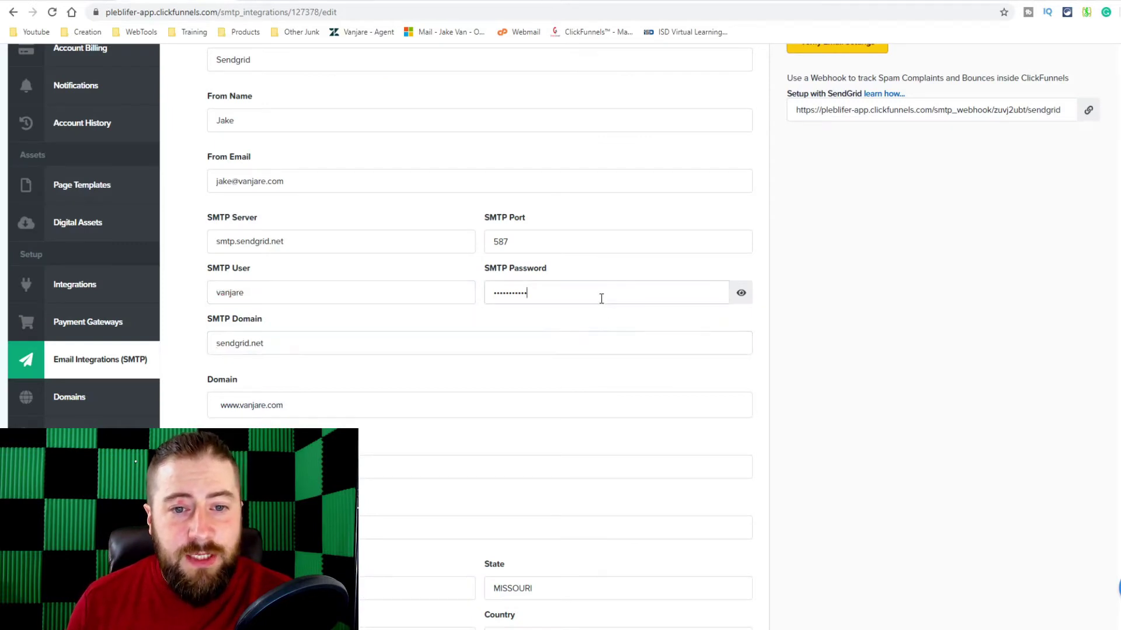
click(973, 283)
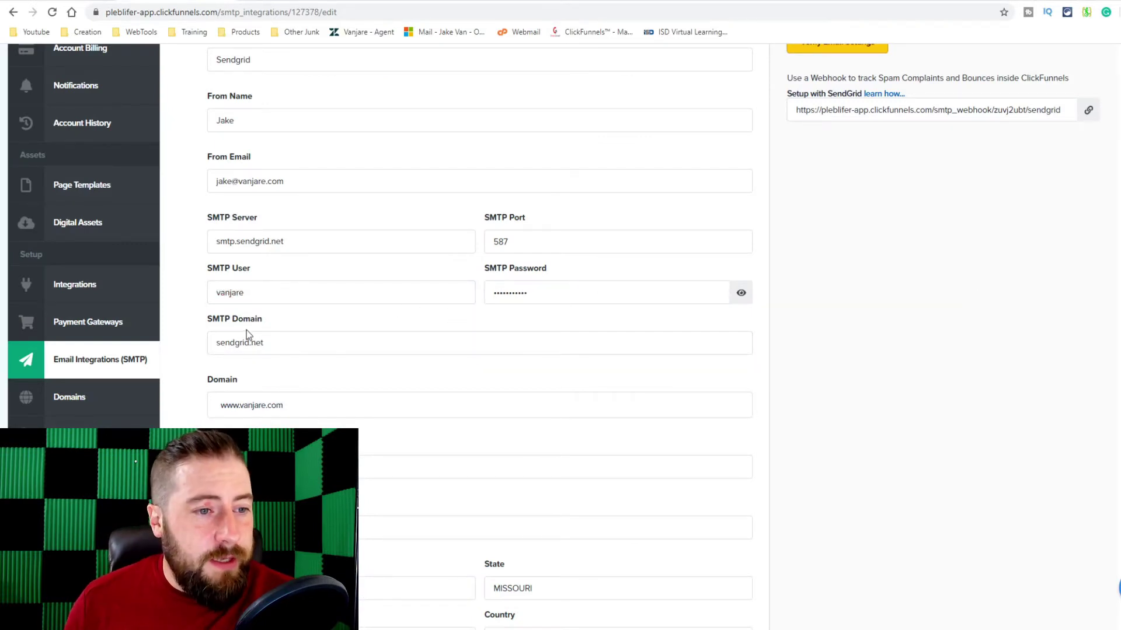
click(267, 342)
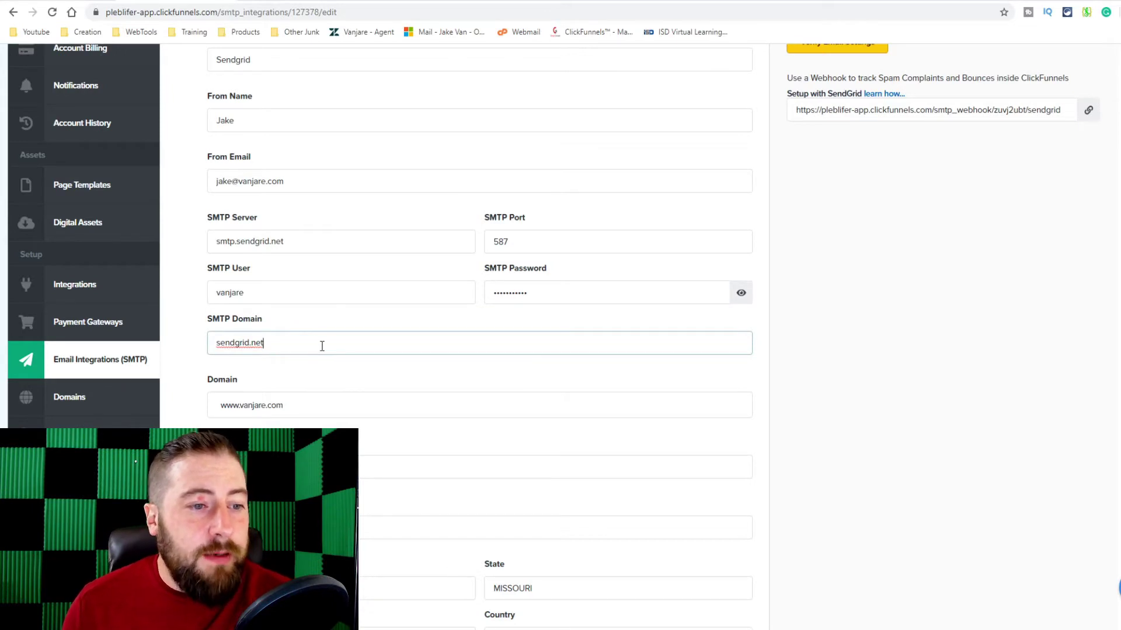
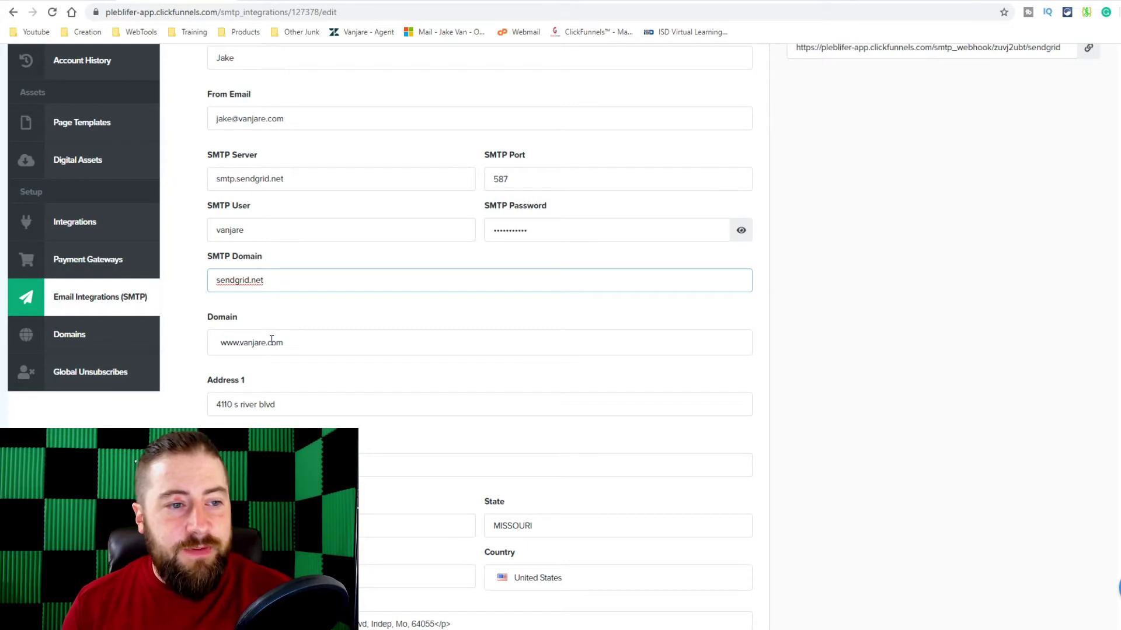
scroll(290, 330, up, 1)
click(197, 188)
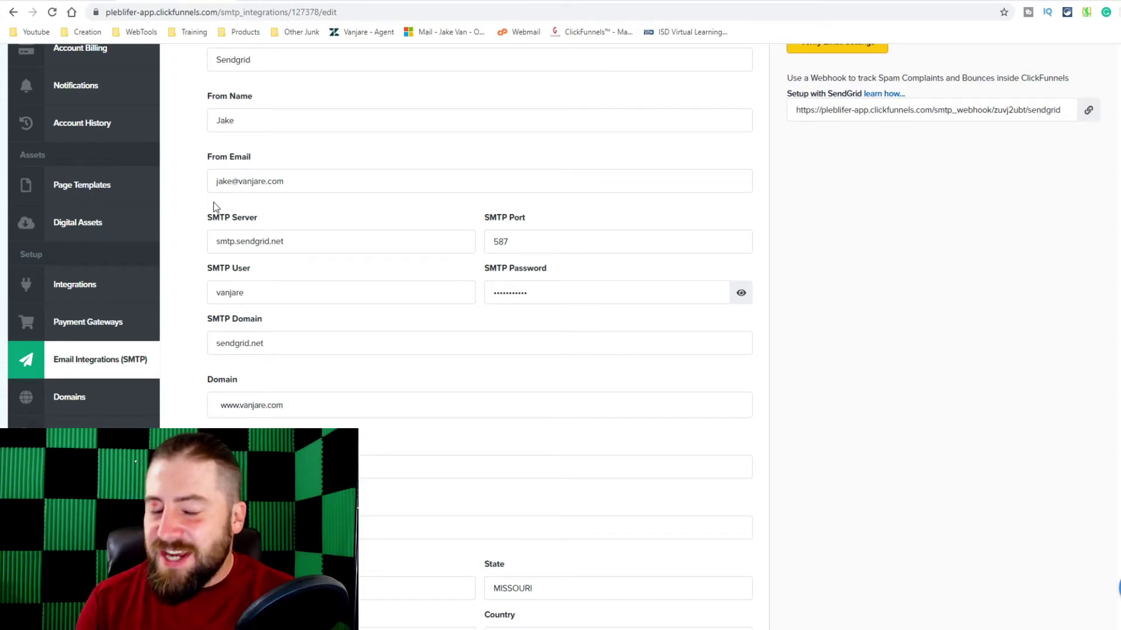
scroll(337, 281, down, 2)
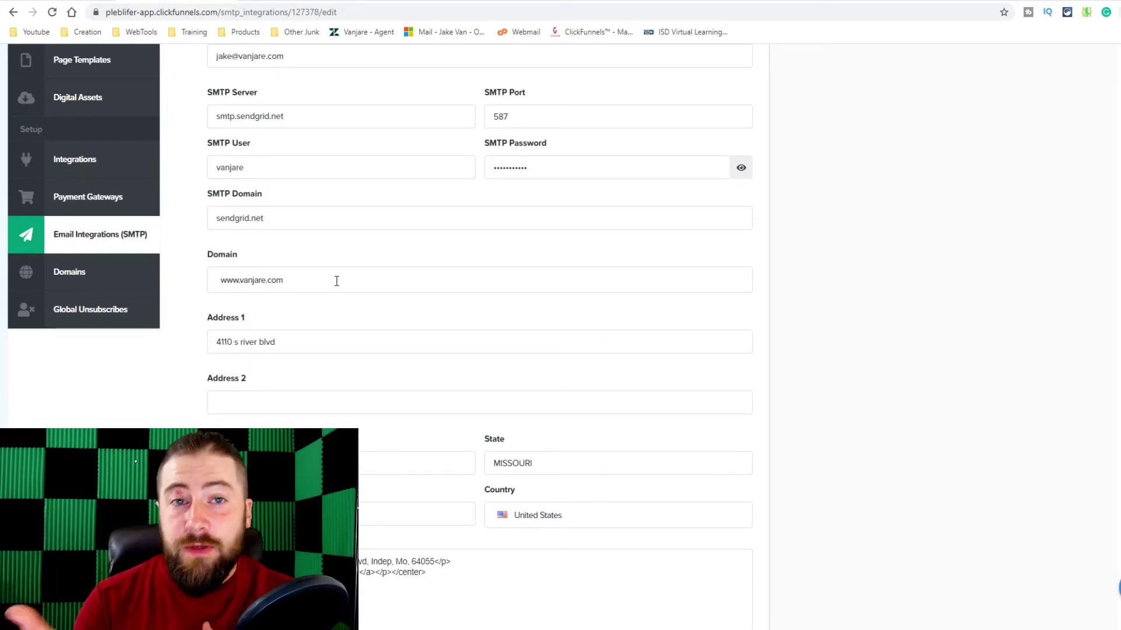
Step: Review the business address fields and the SMTP Footer code in the Sendgrid integration form
scroll(350, 361, down, 1)
scroll(325, 335, down, 3)
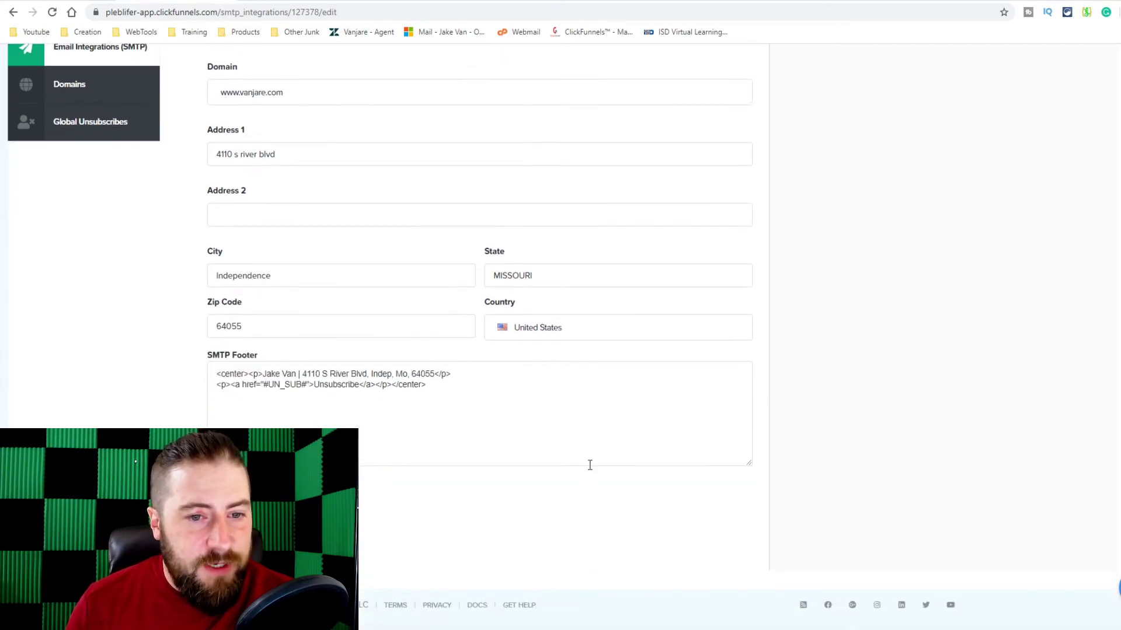
click(557, 449)
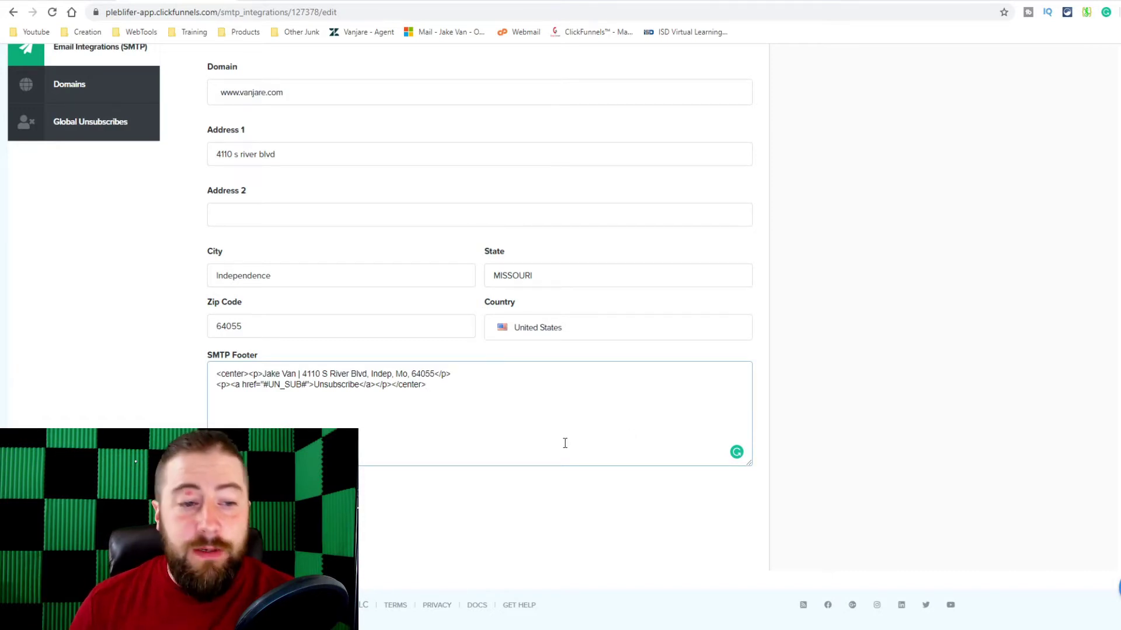
key(ctrl+a)
click(892, 375)
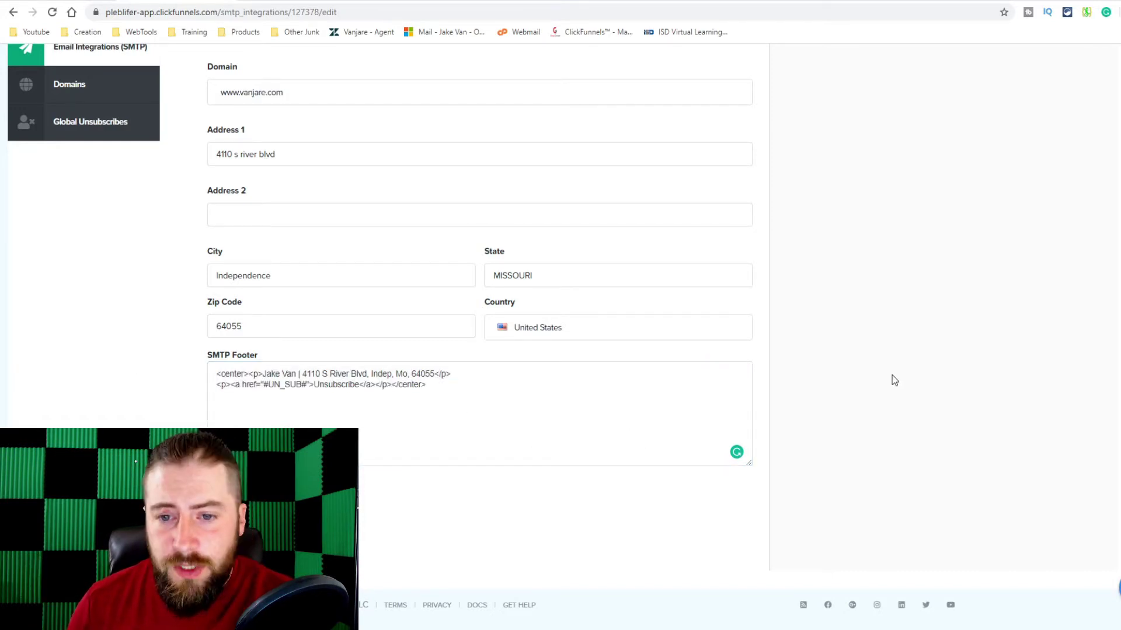
Step: Look up the SMTP footer HTML template and its Company Name placeholder in the ClickFunnels help article on integrating SendGrid
scroll(934, 368, up, 6)
scroll(922, 268, down, 1)
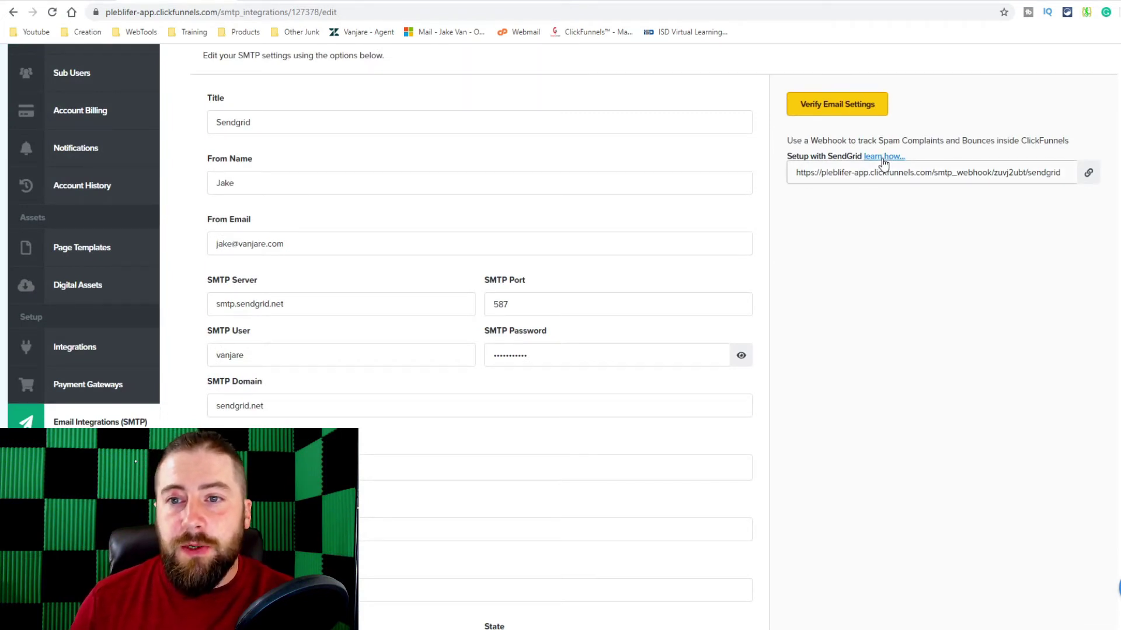
click(899, 157)
scroll(613, 311, down, 10)
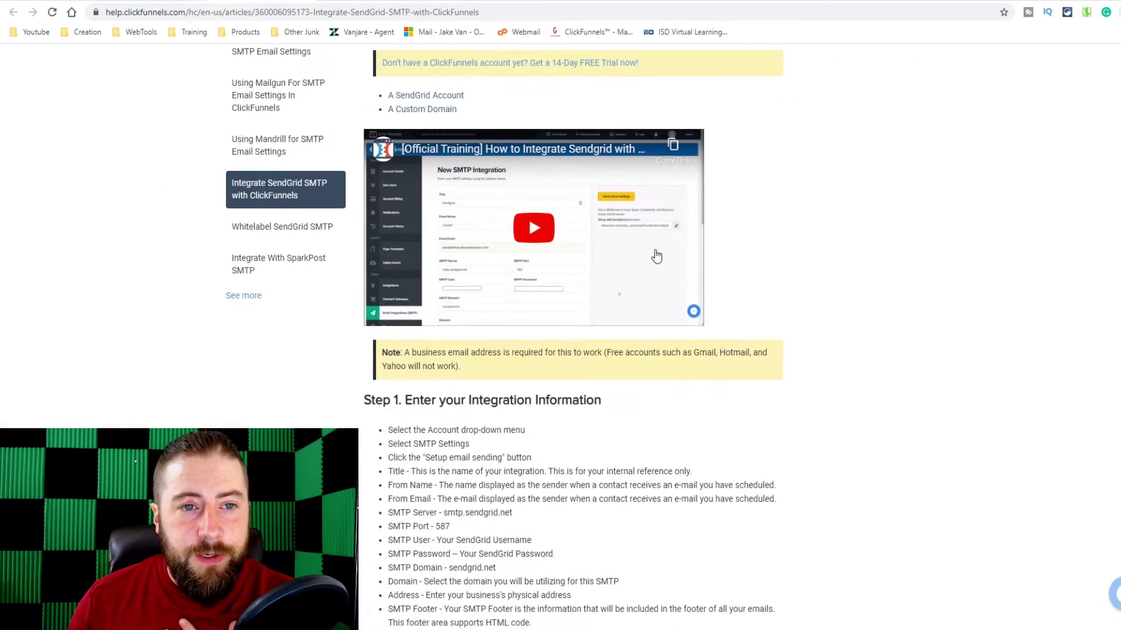
scroll(671, 244, down, 3)
scroll(619, 240, up, 2)
drag(685, 232, 377, 218)
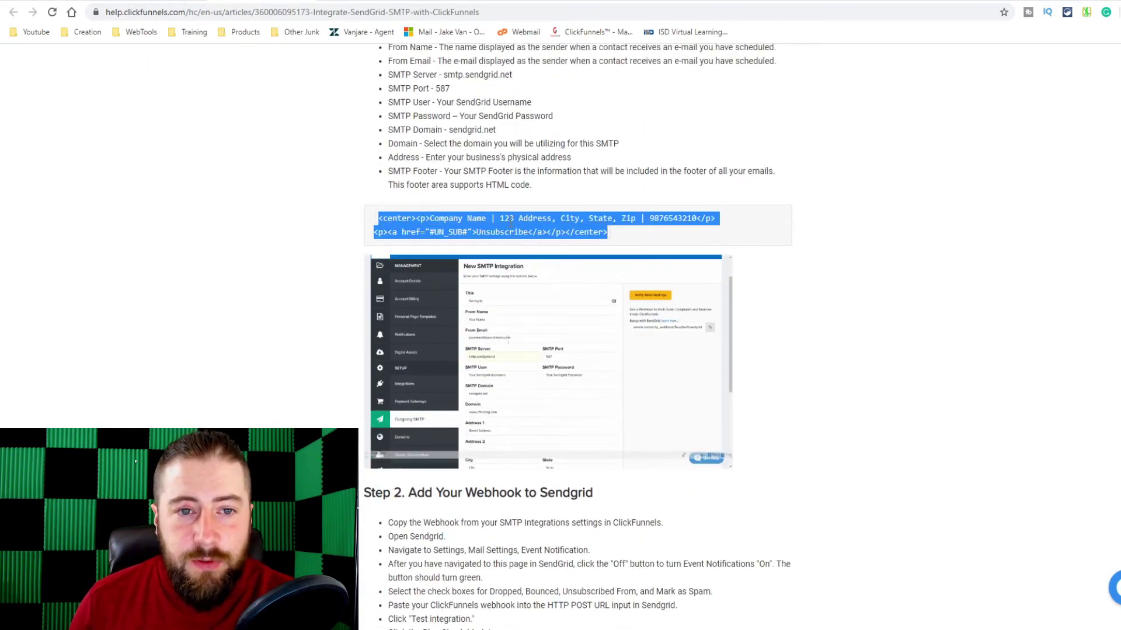
drag(430, 219, 490, 217)
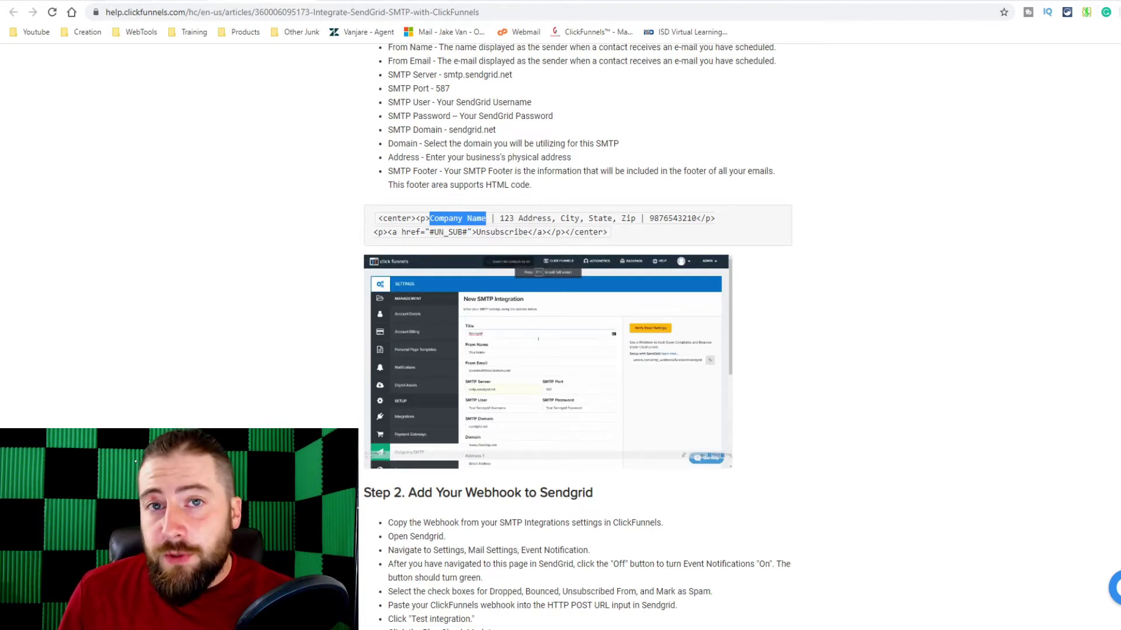
Step: Return to the ClickFunnels SMTP integration form and go over its sender, server, address and footer fields
key(ctrl+Tab)
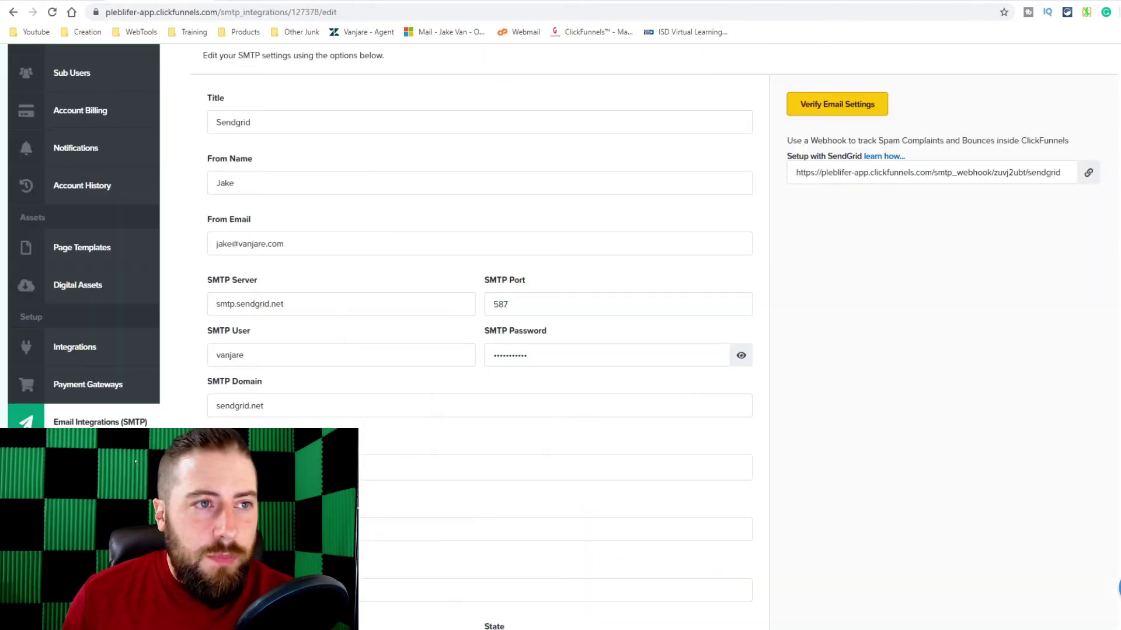
scroll(507, 409, down, 2)
scroll(533, 365, up, 1)
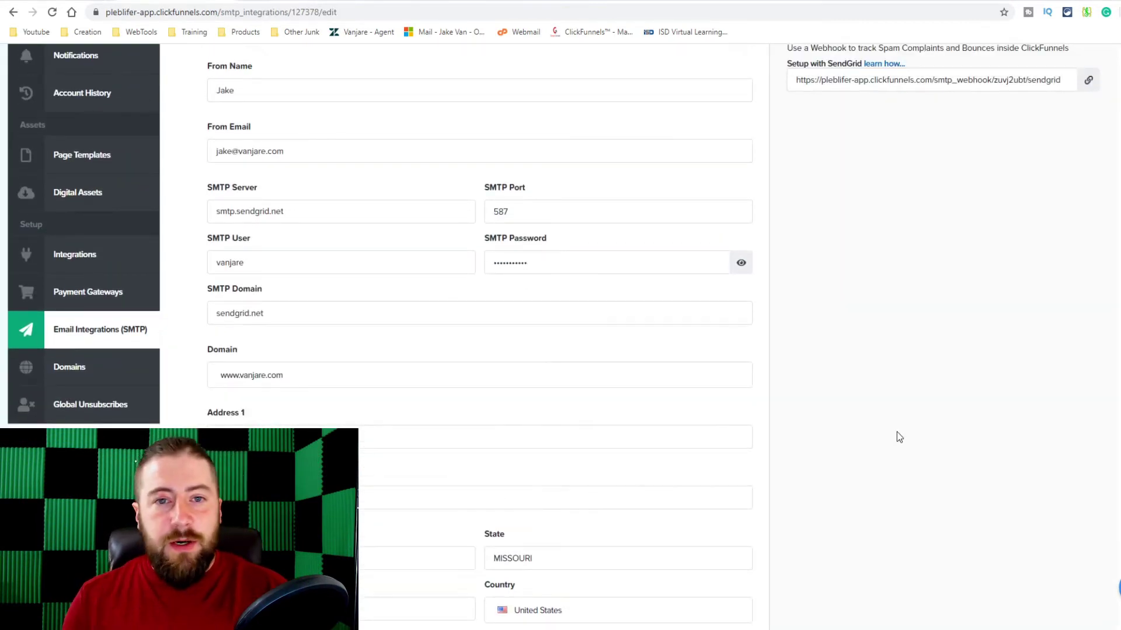
scroll(921, 439, down, 5)
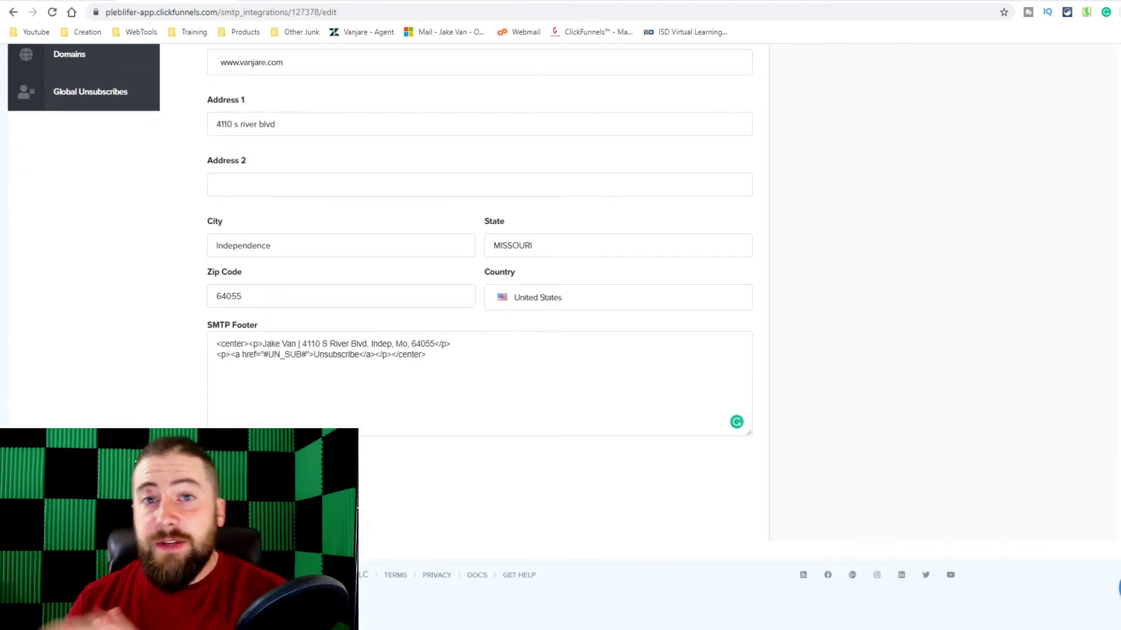
scroll(851, 503, up, 8)
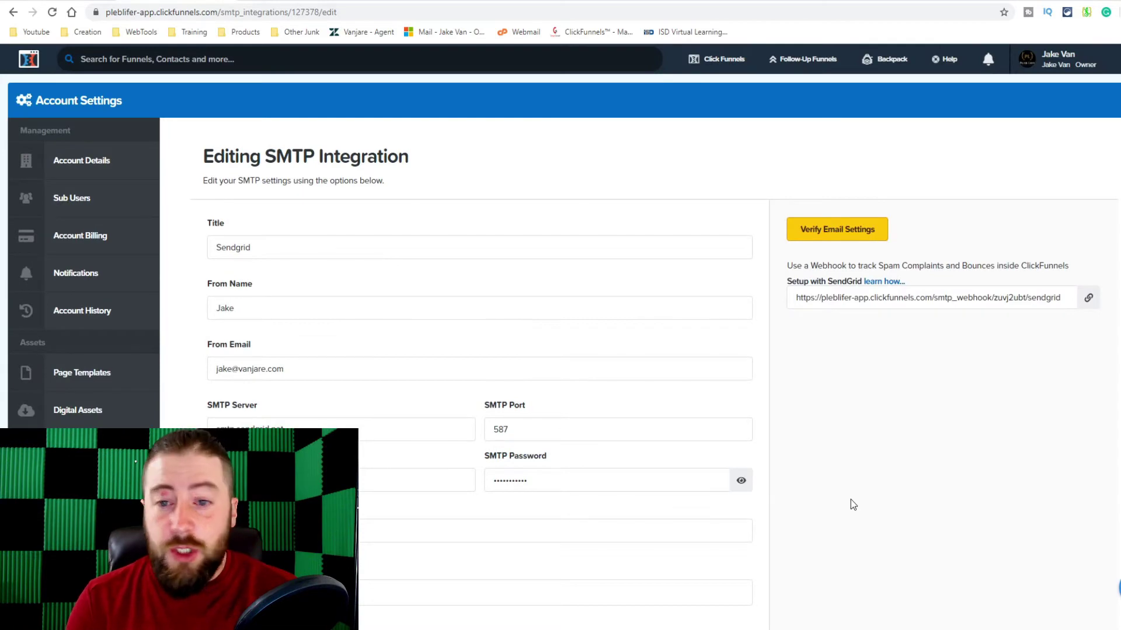
scroll(850, 499, down, 5)
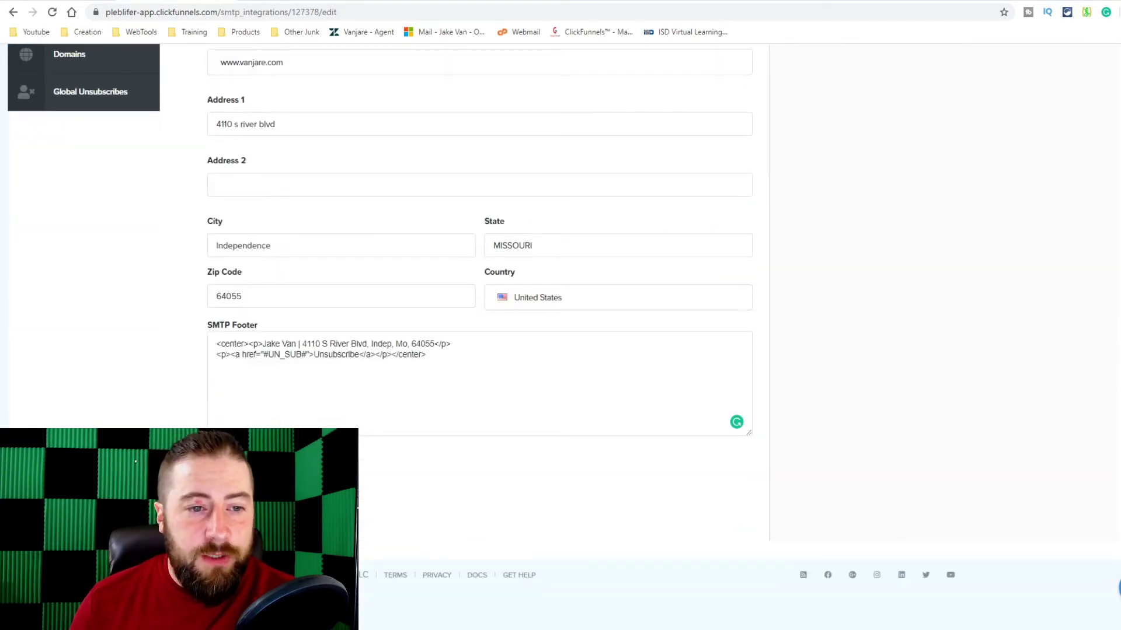
scroll(776, 240, up, 6)
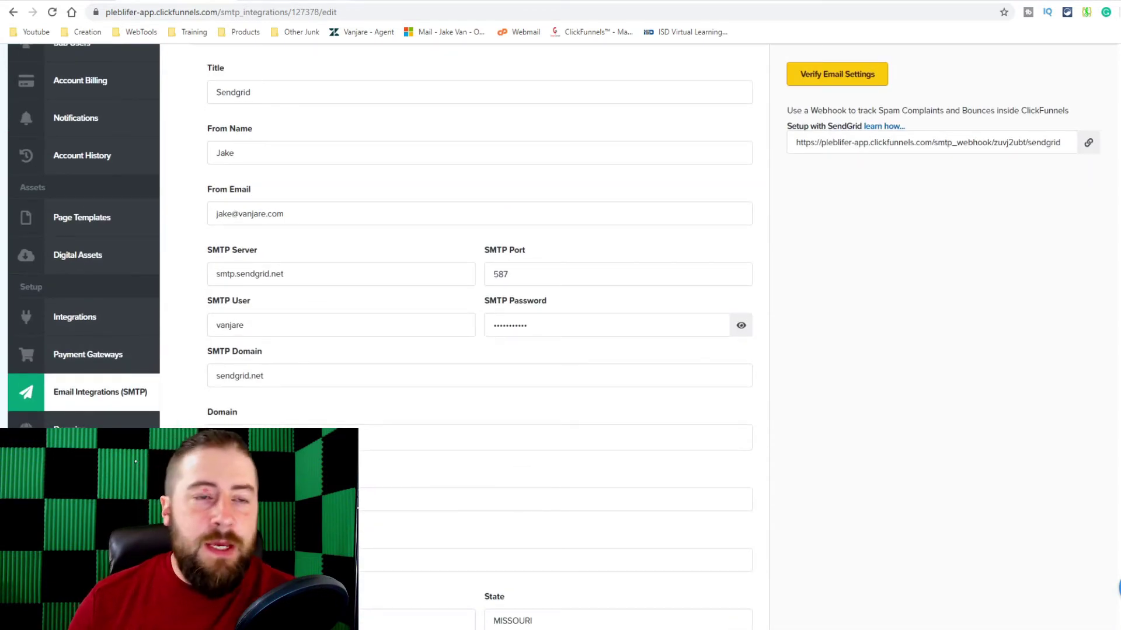
Step: Switch to the SendGrid account and load its main dashboard at app.sendgrid.com
click(361, 2)
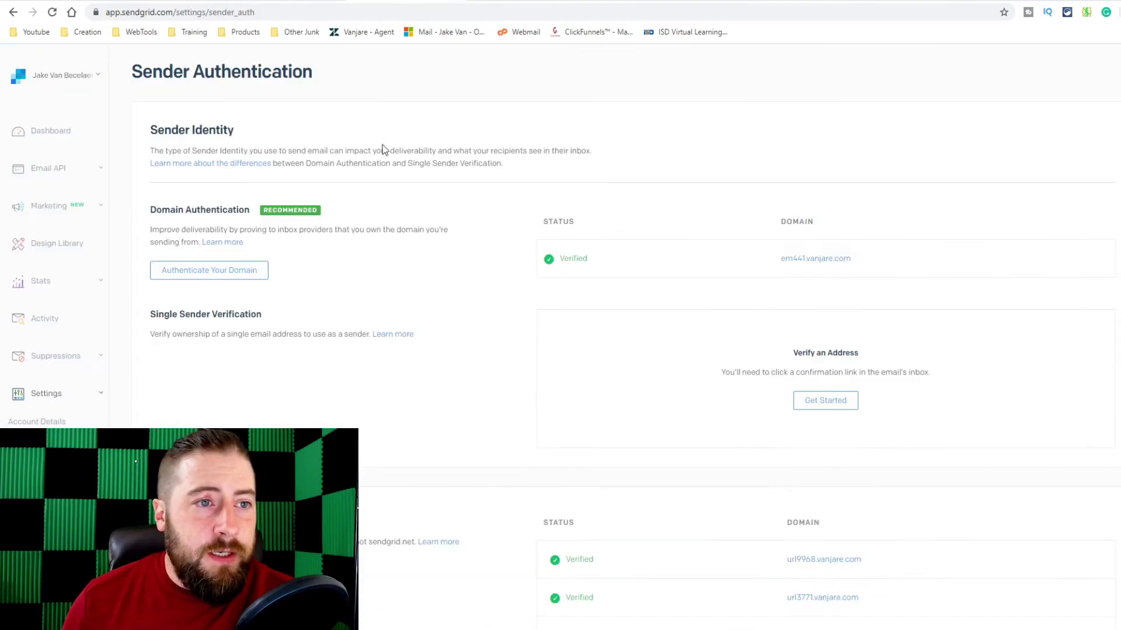
click(53, 80)
drag(283, 12, 202, 13)
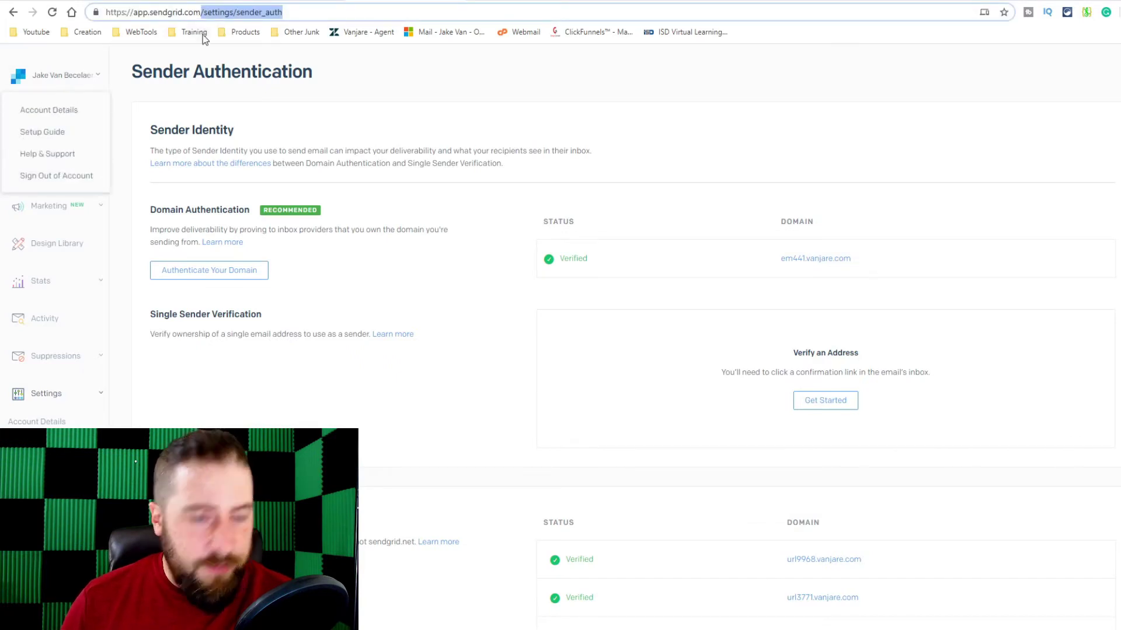
key(BackSpace)
key(Return)
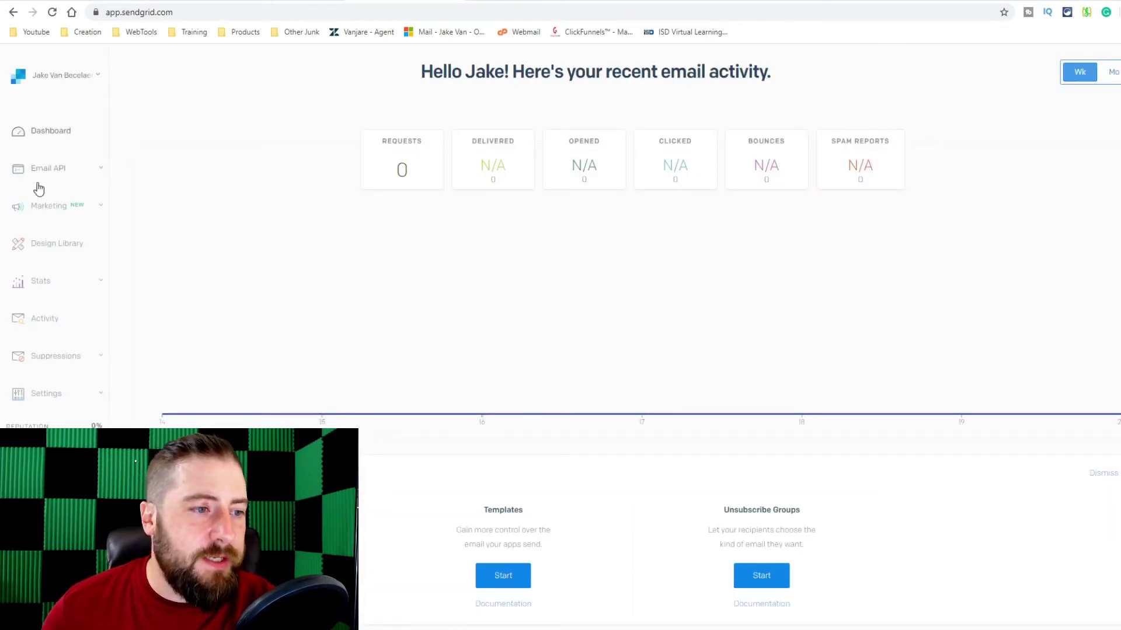
Step: Open the Event Webhook configuration in SendGrid's Mail Settings
click(75, 394)
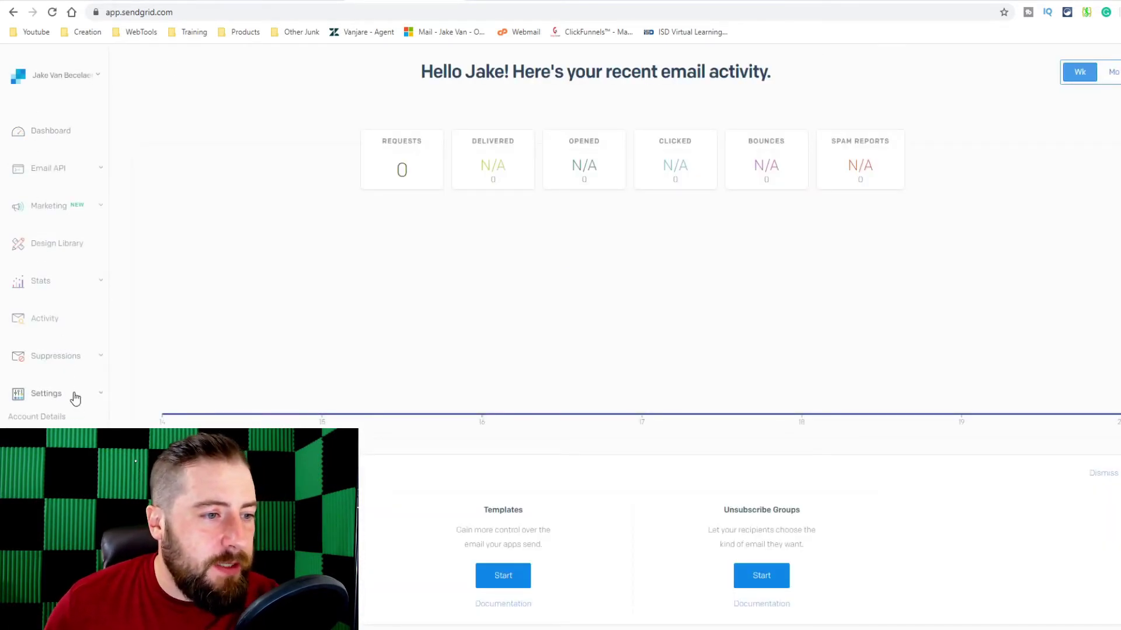
scroll(48, 405, down, 2)
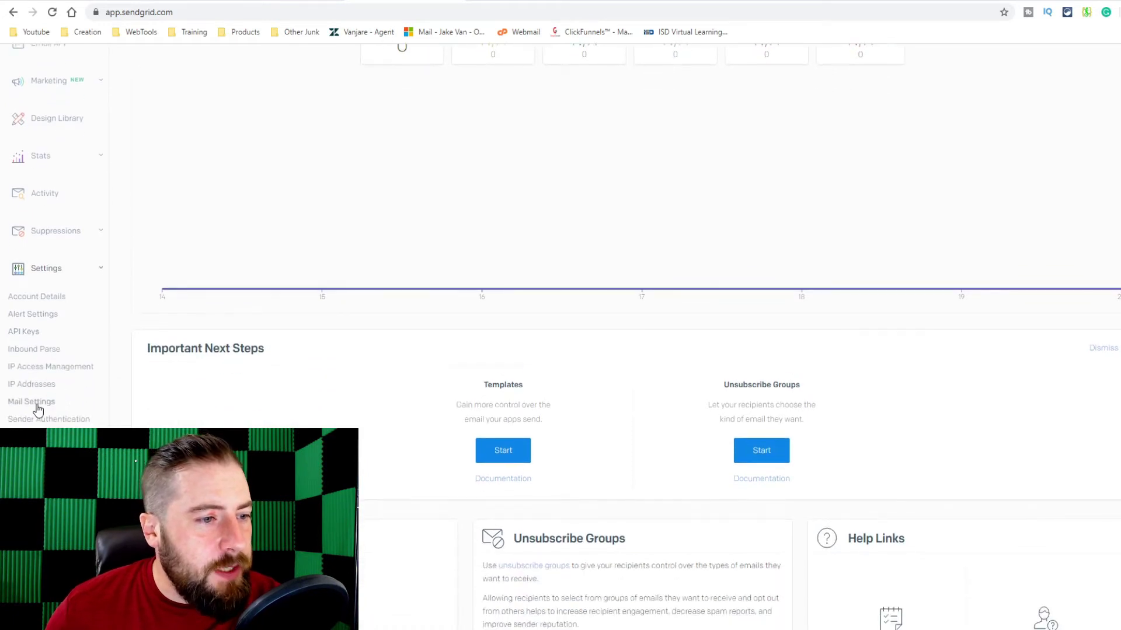
click(35, 403)
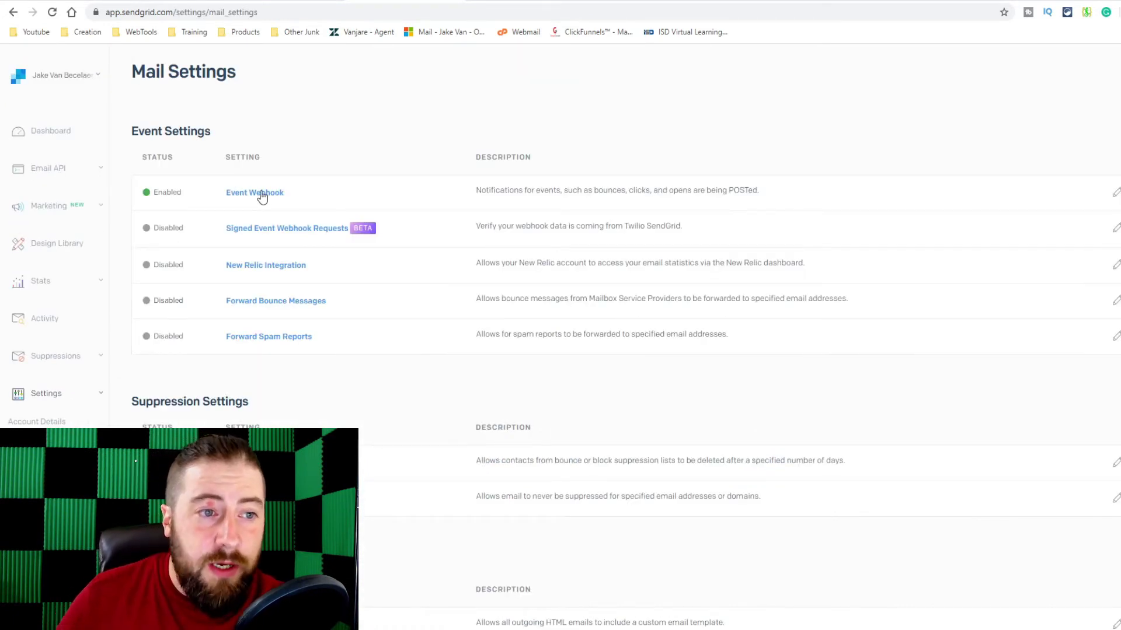
click(257, 195)
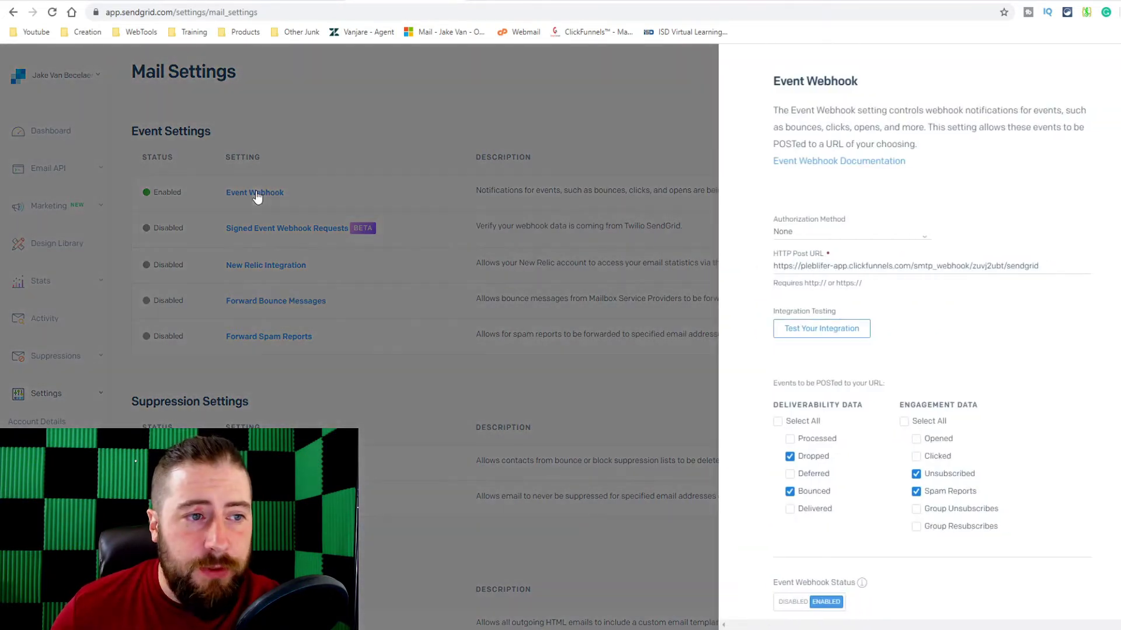
Step: Review the Event Webhook's post URL, the selected deliverability and engagement events, and the status switch
scroll(819, 576, down, 2)
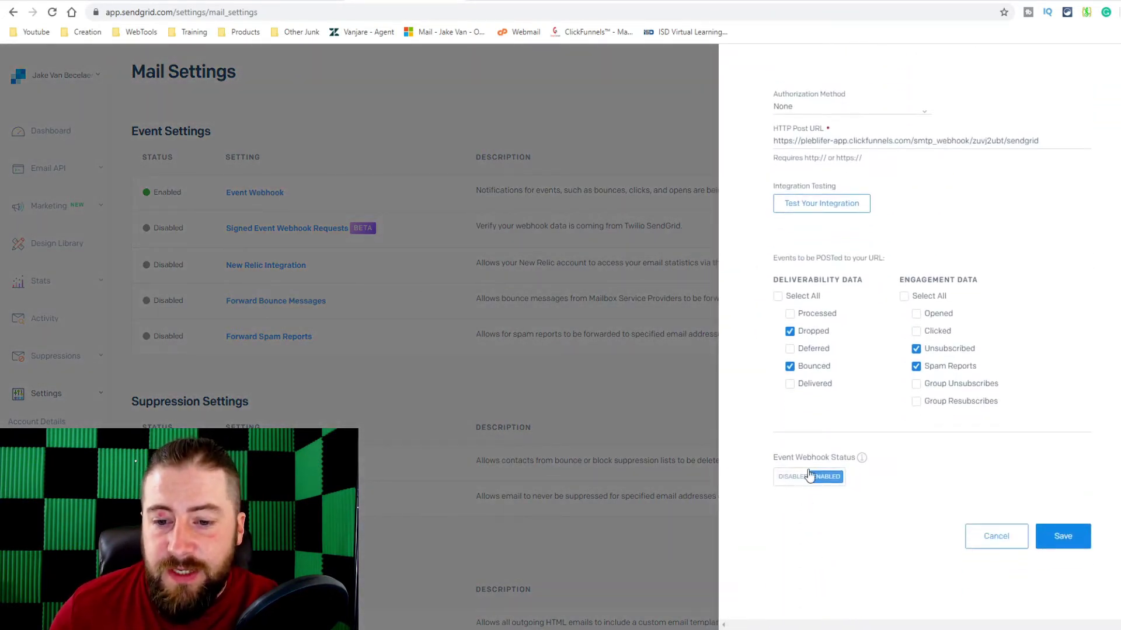
click(814, 482)
click(815, 484)
scroll(815, 485, up, 2)
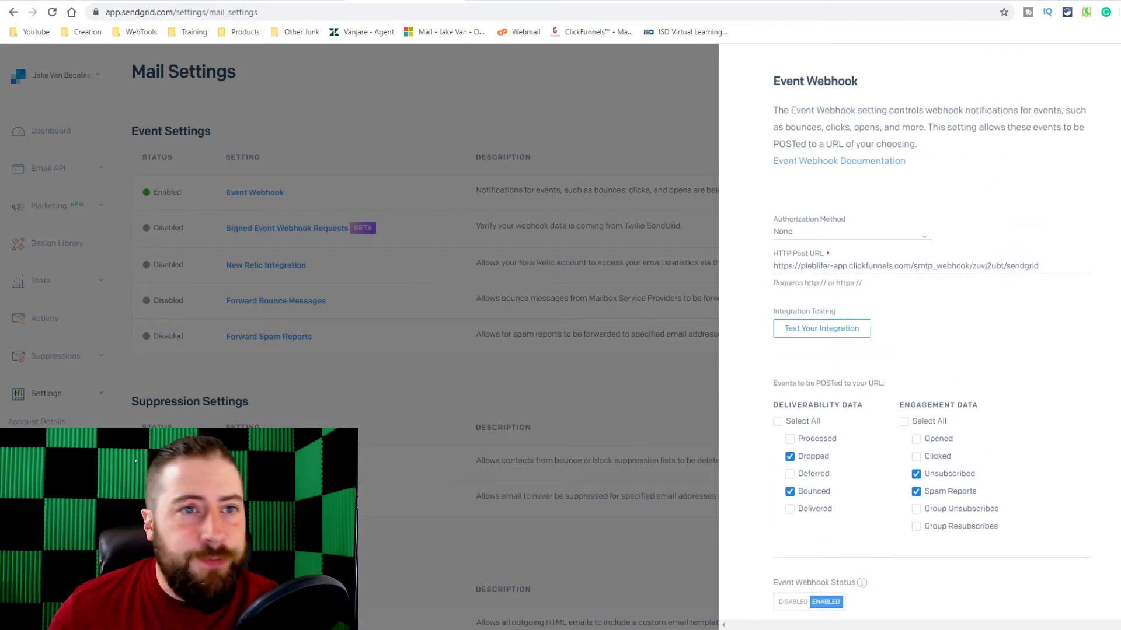
Step: Copy the SendGrid webhook URL from ClickFunnels into the Event Webhook's HTTP Post URL in SendGrid and save the setting
key(ctrl+Tab)
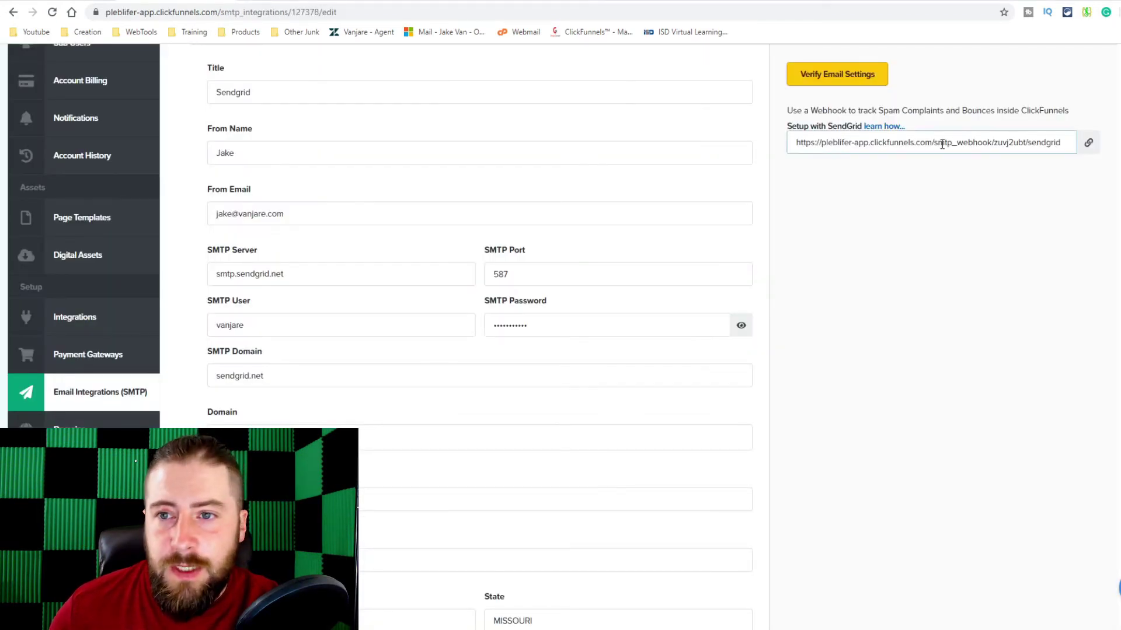
click(1089, 142)
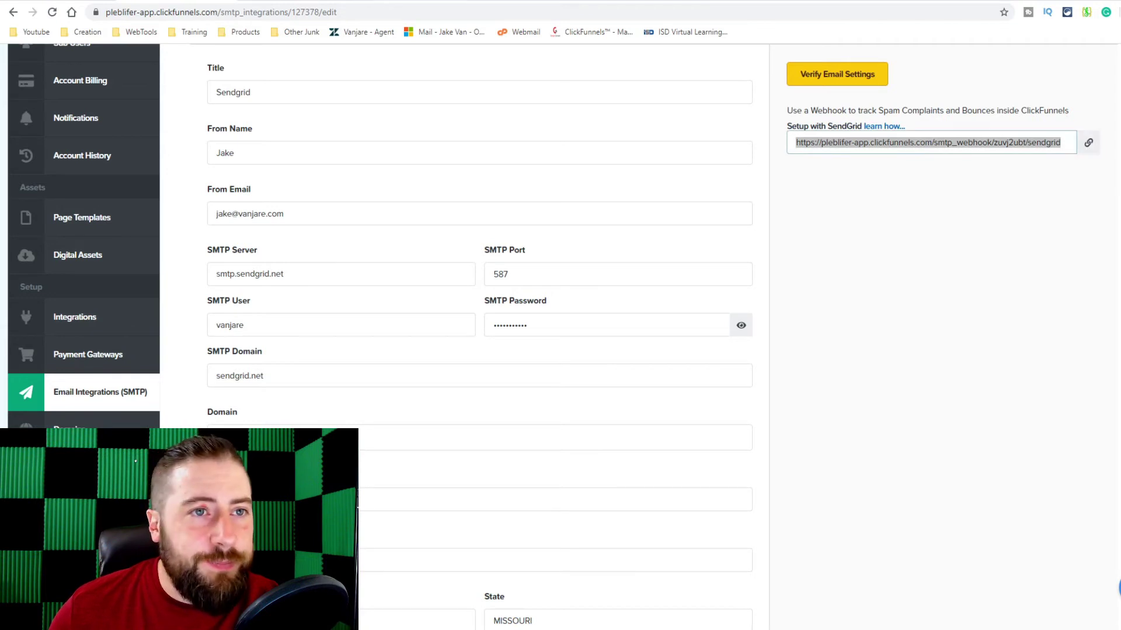
key(ctrl+Tab)
triple_click(919, 267)
key(ctrl+v)
scroll(953, 342, down, 2)
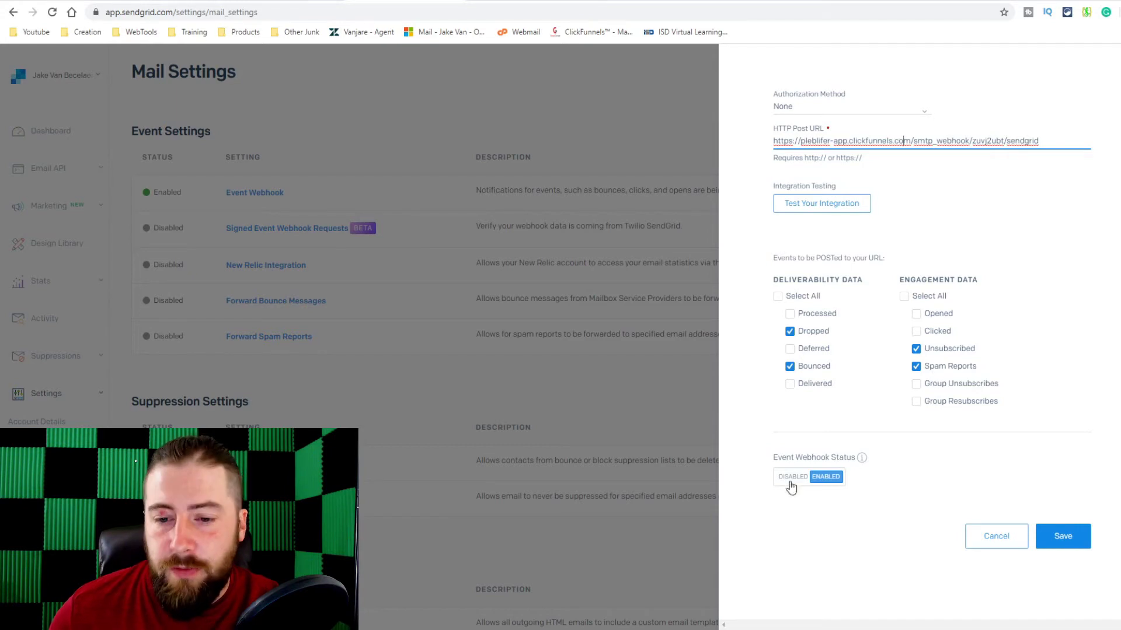
click(1063, 536)
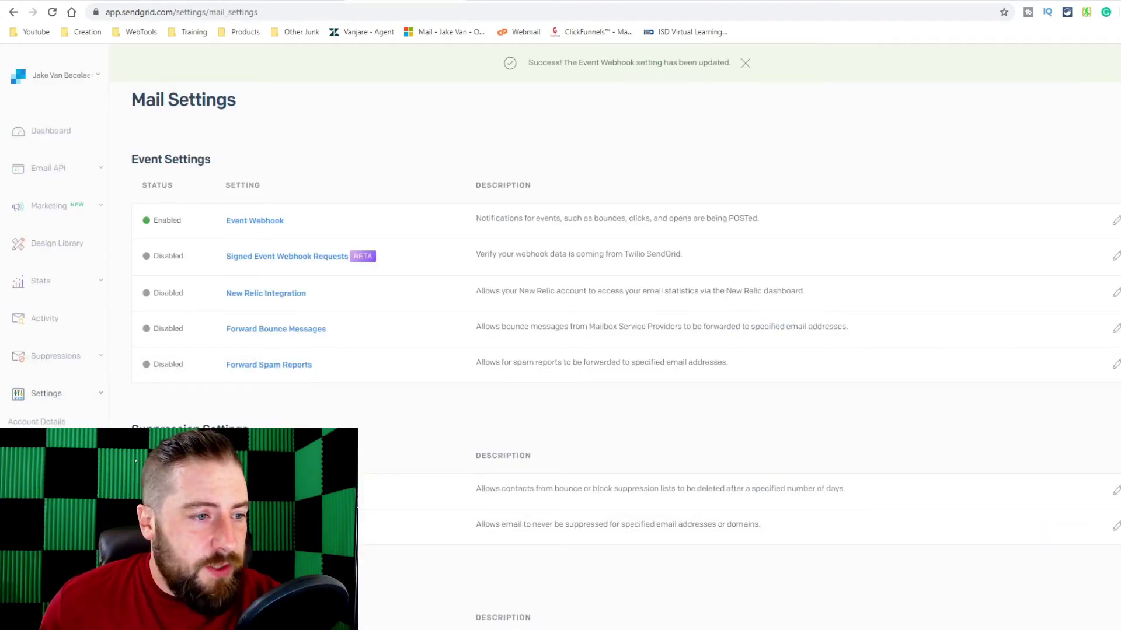
Step: Start authenticating a domain from SendGrid's Sender Authentication settings
scroll(560, 350, down, 1)
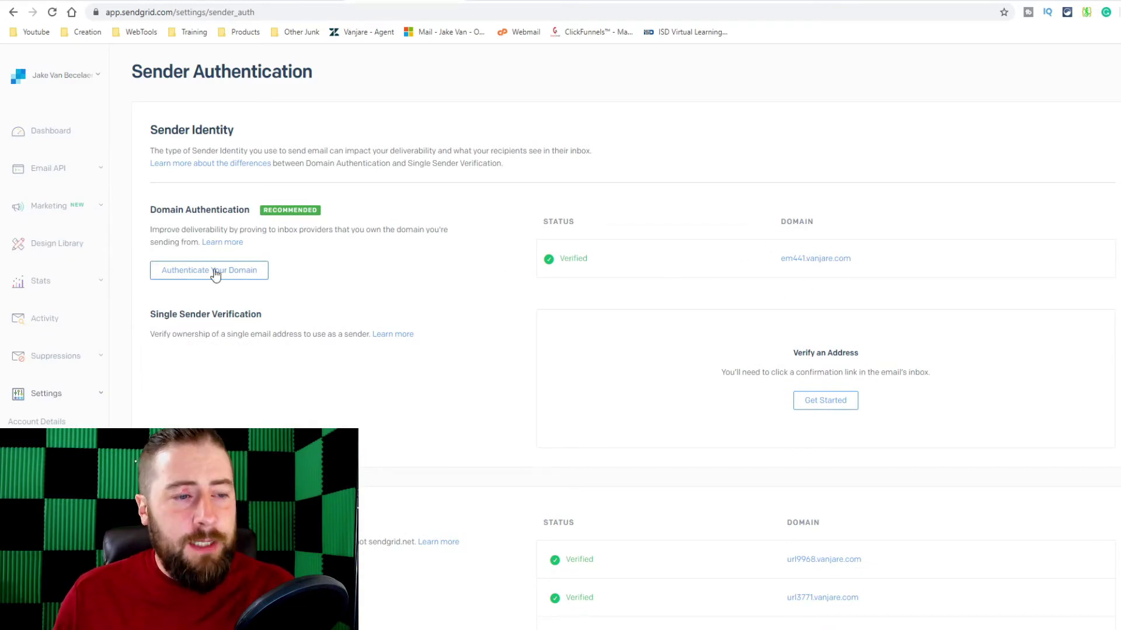
click(215, 272)
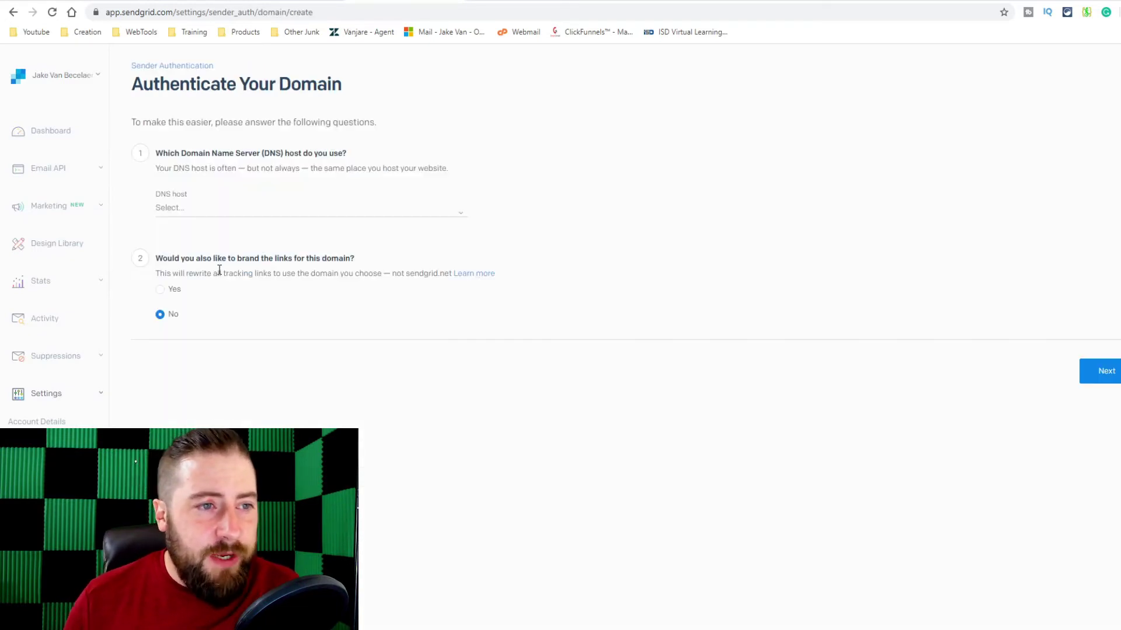
Step: Set the DNS host to Other Host (Not Listed) with bluehost, choose Yes for branding the links, and continue to the domain entry
click(233, 207)
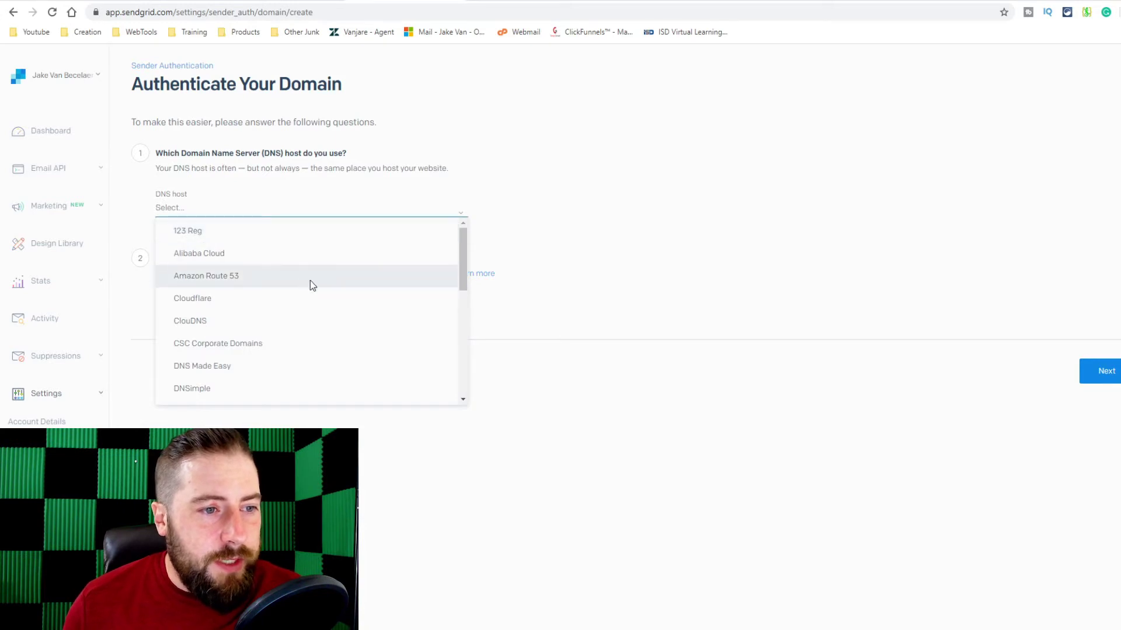
scroll(322, 279, down, 2)
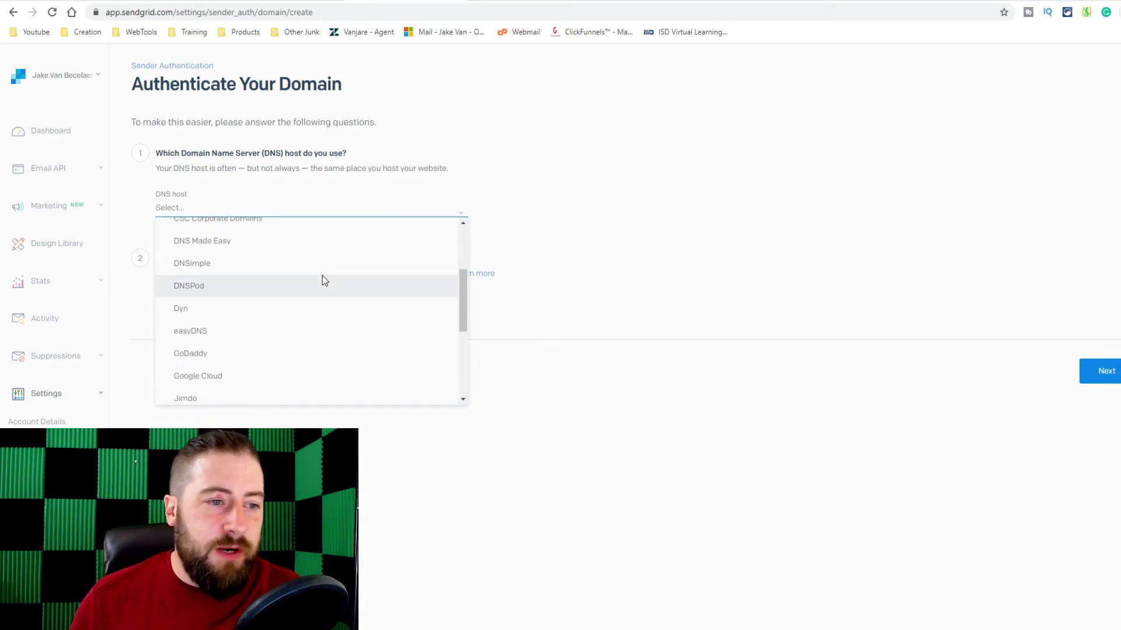
scroll(322, 275, up, 3)
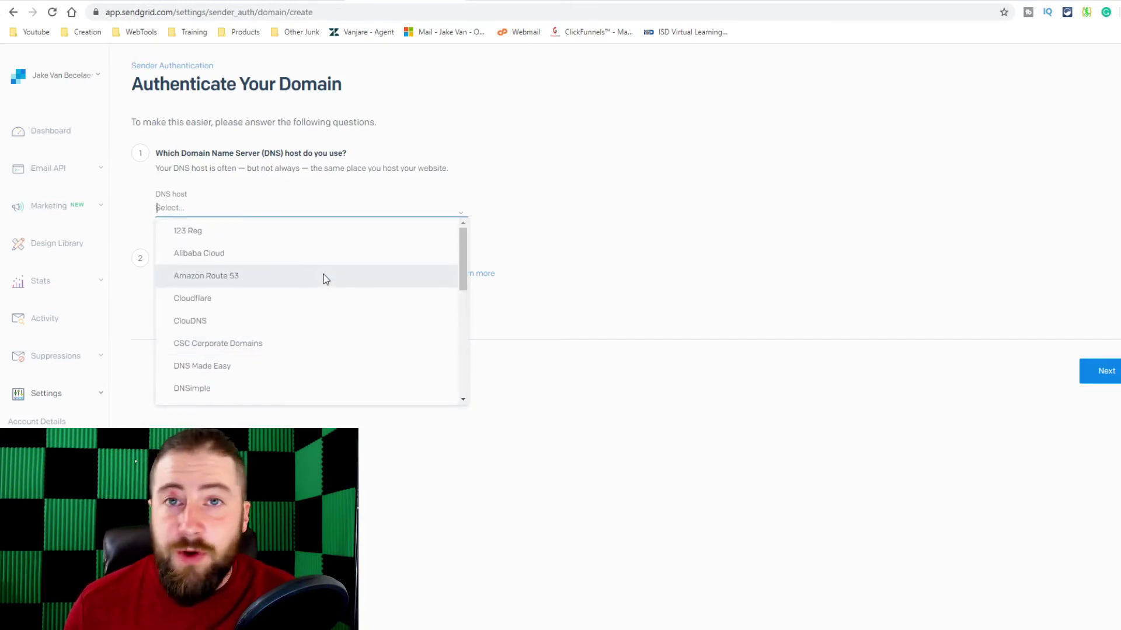
scroll(325, 269, down, 6)
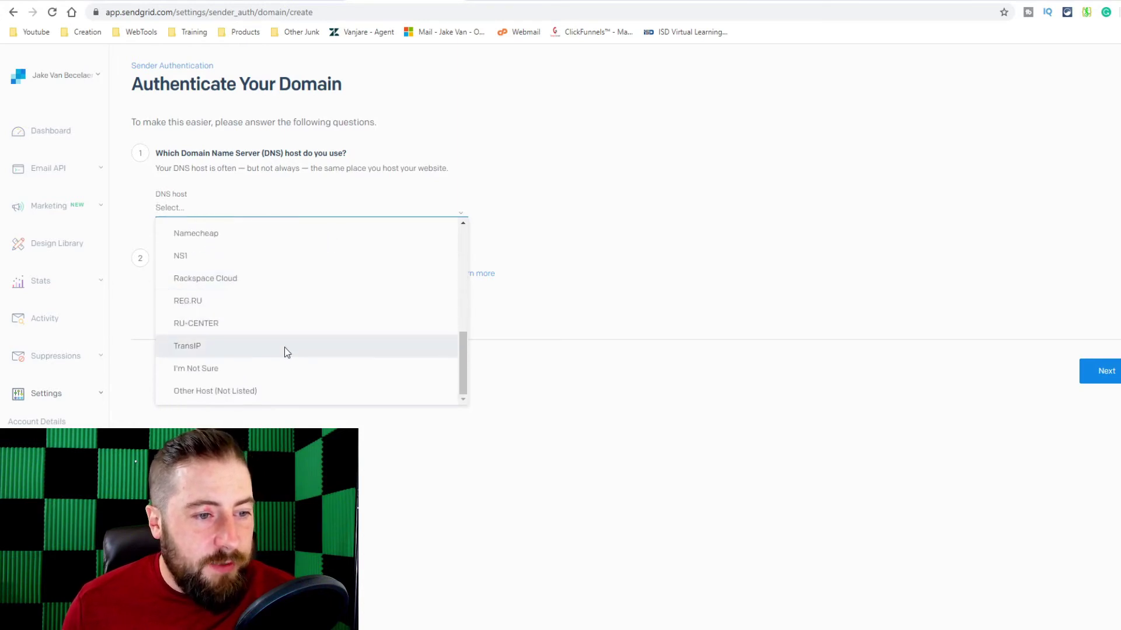
click(251, 391)
click(562, 201)
click(533, 231)
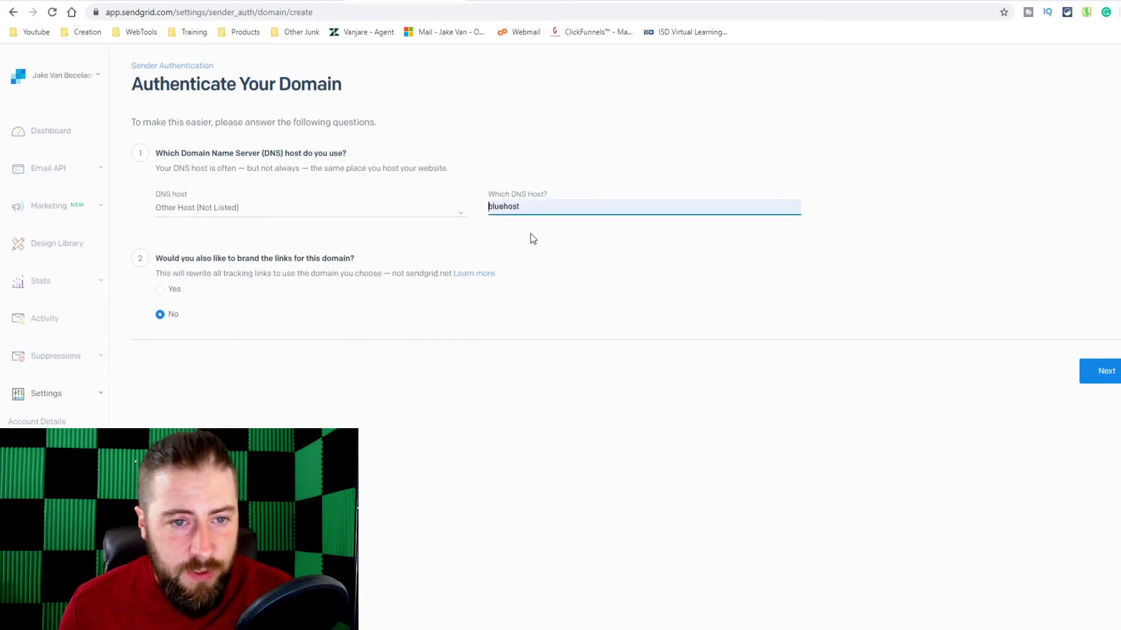
click(552, 209)
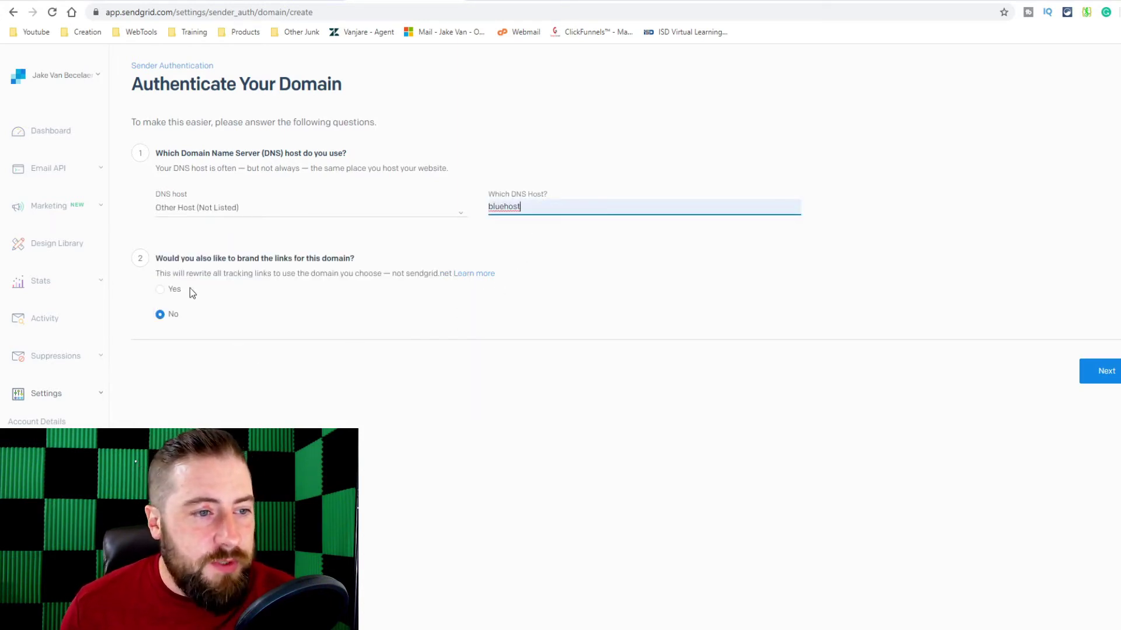
click(161, 290)
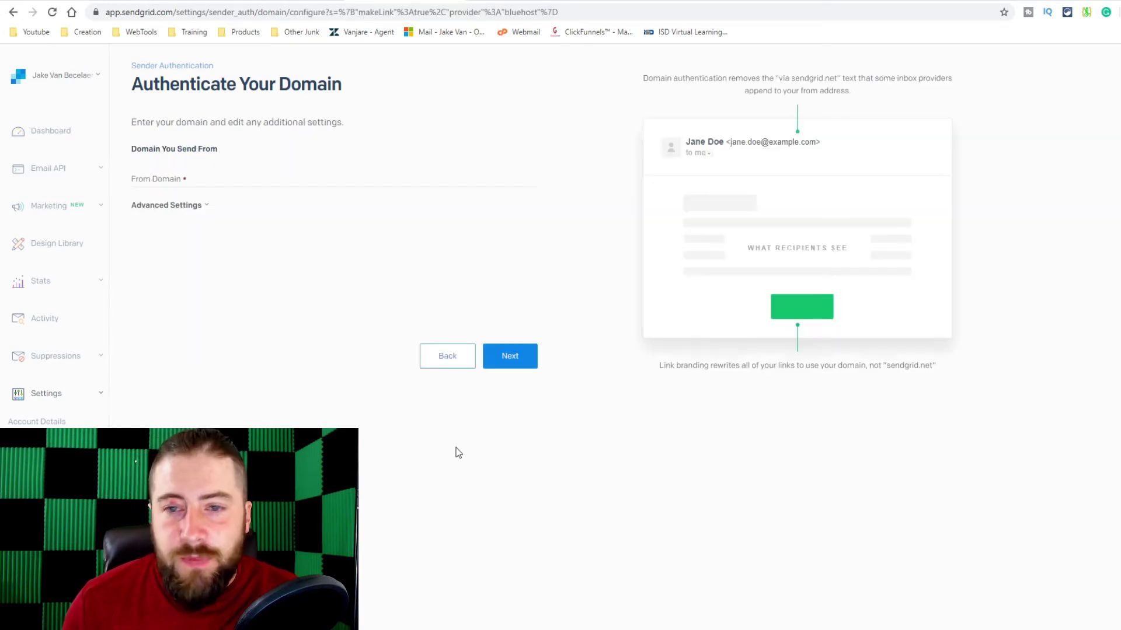
Step: Enter vanjare.com as the from domain and continue to the DNS records to install
click(205, 175)
text(van)
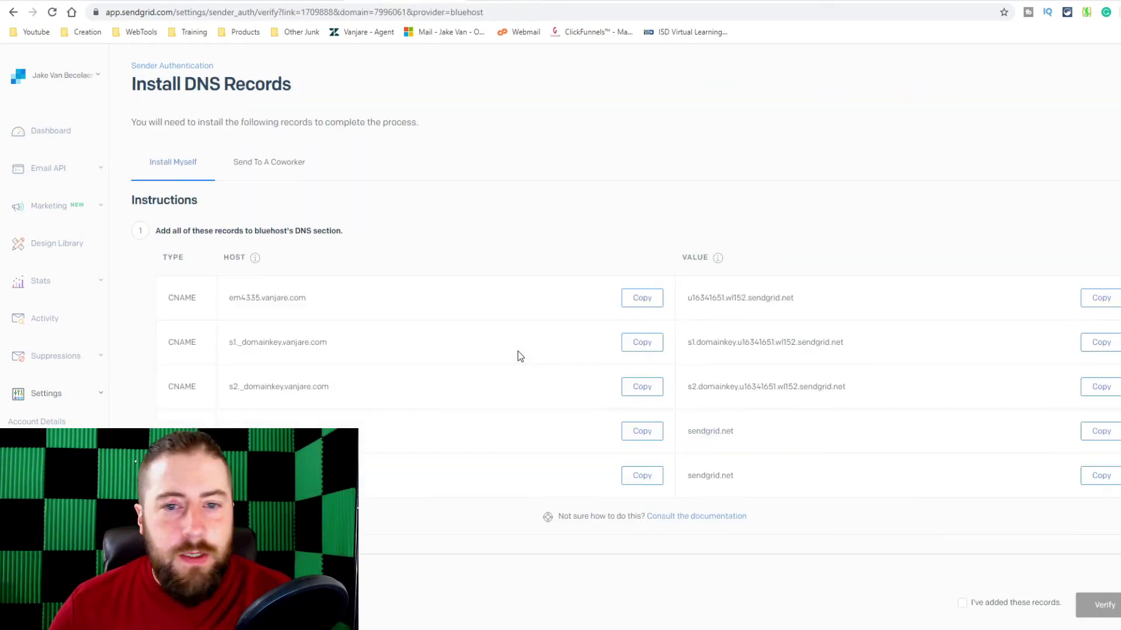
scroll(506, 250, down, 1)
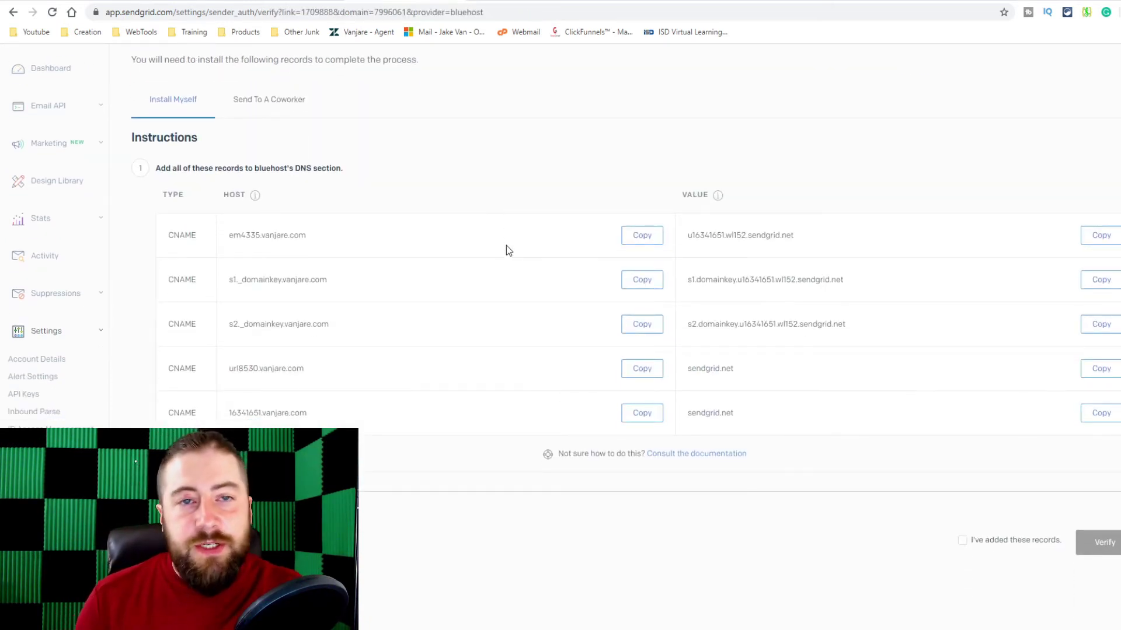
Step: Switch to Bluehost, open the DNS Zone Editor for domains, and select vanjare.com as the domain
key(ctrl+Tab)
click(152, 312)
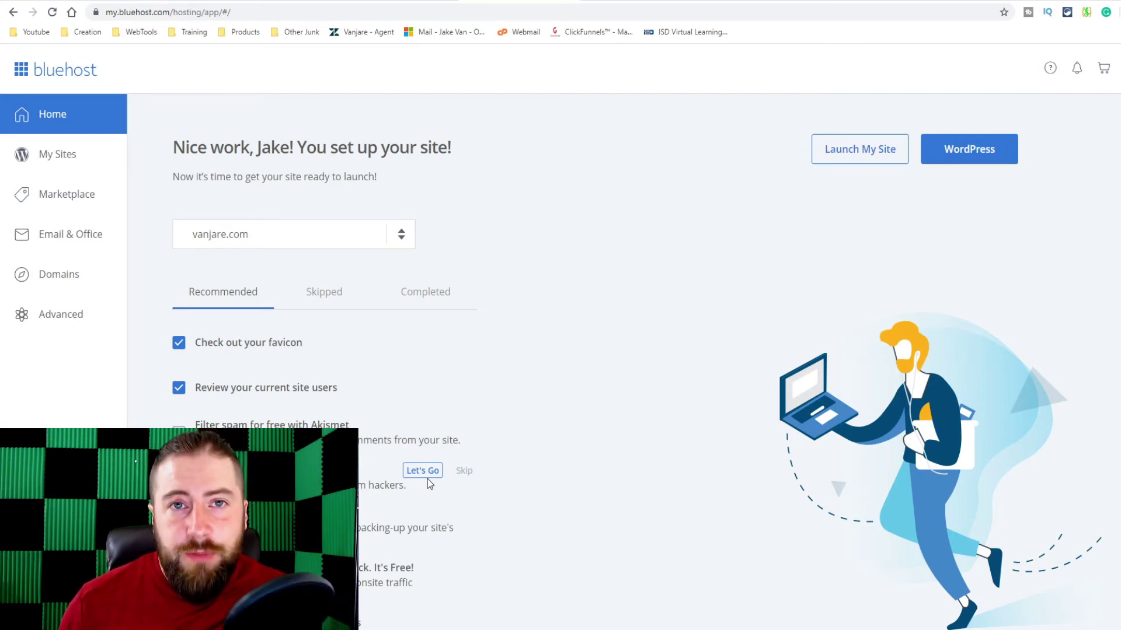
click(76, 278)
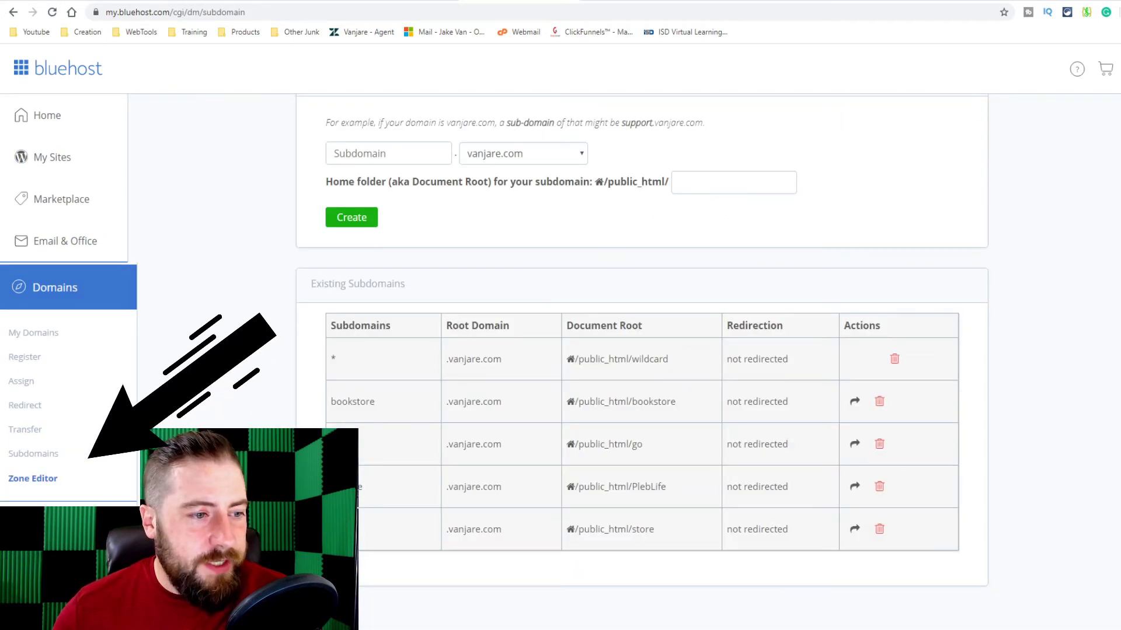
click(33, 478)
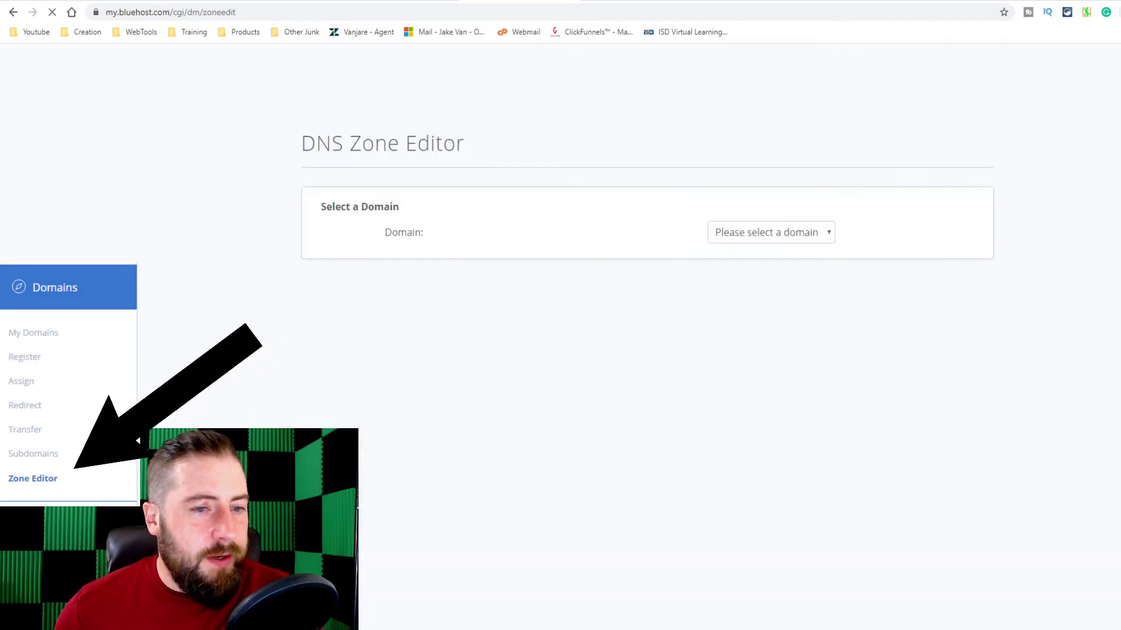
click(773, 232)
click(708, 273)
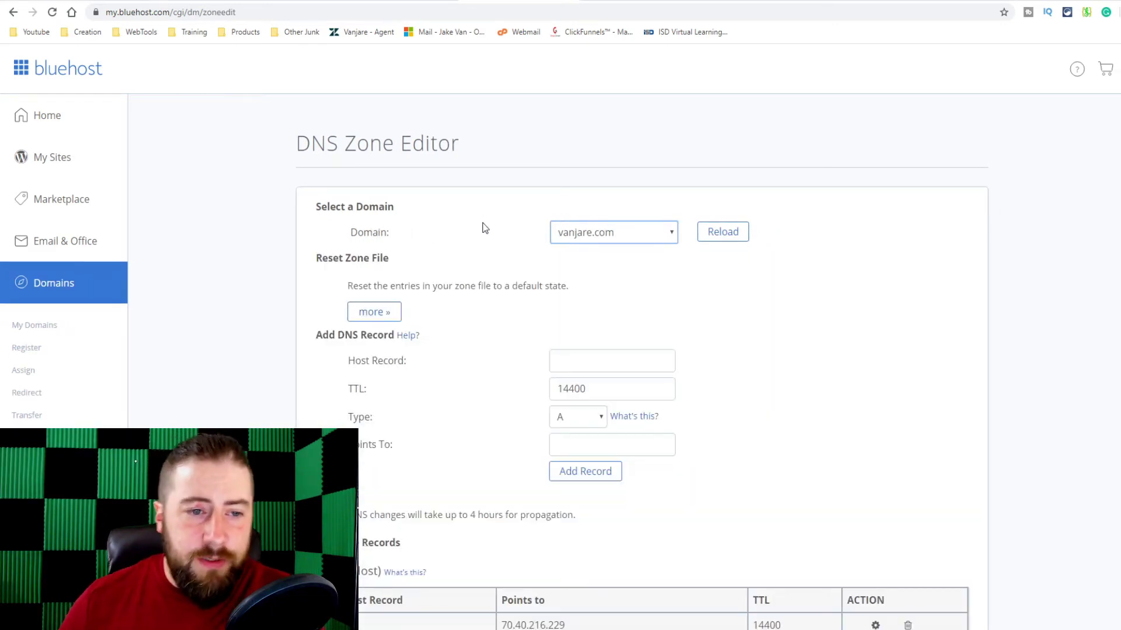
Step: Copy SendGrid's first CNAME host, em4335.vanjare.com, into Bluehost's new DNS record as the host record and set the type to CNAME
click(616, 368)
click(533, 345)
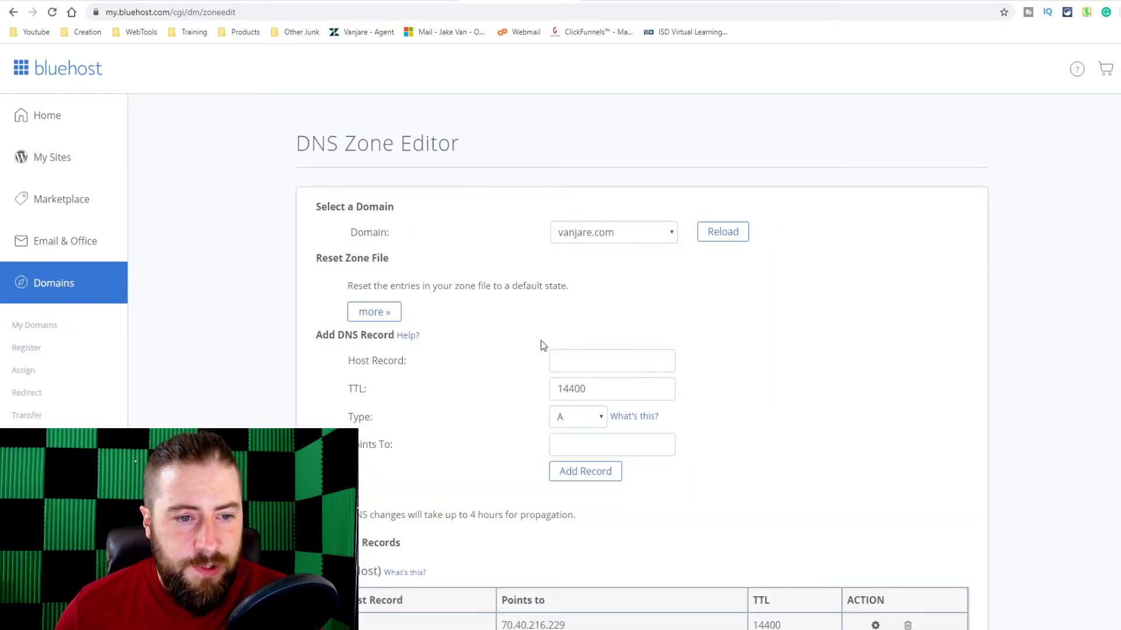
key(ctrl+Tab)
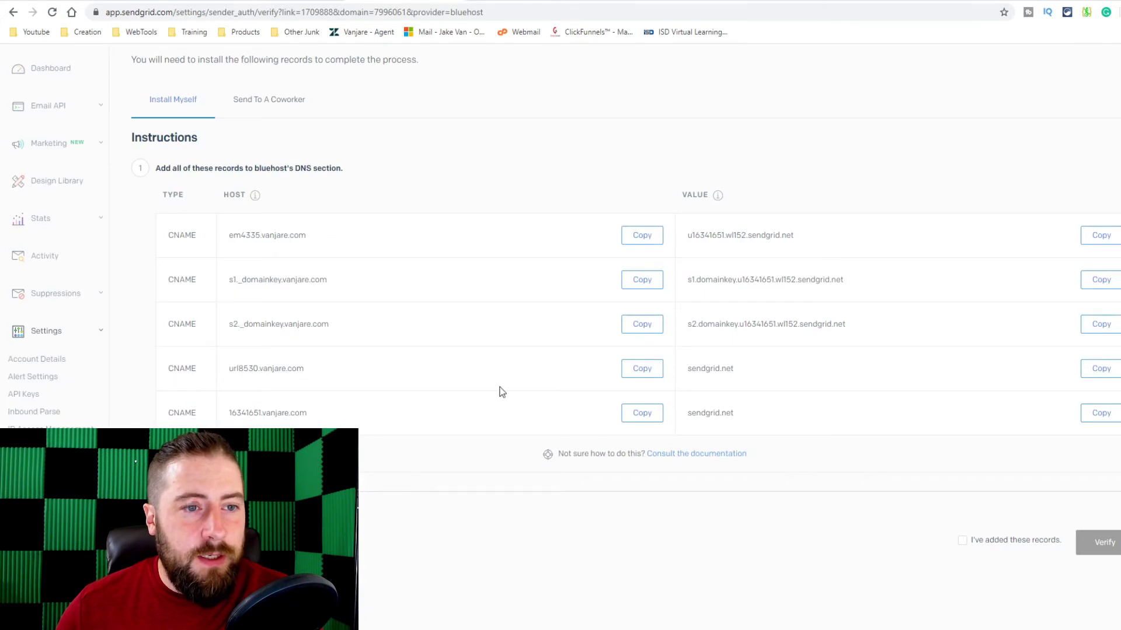
click(642, 240)
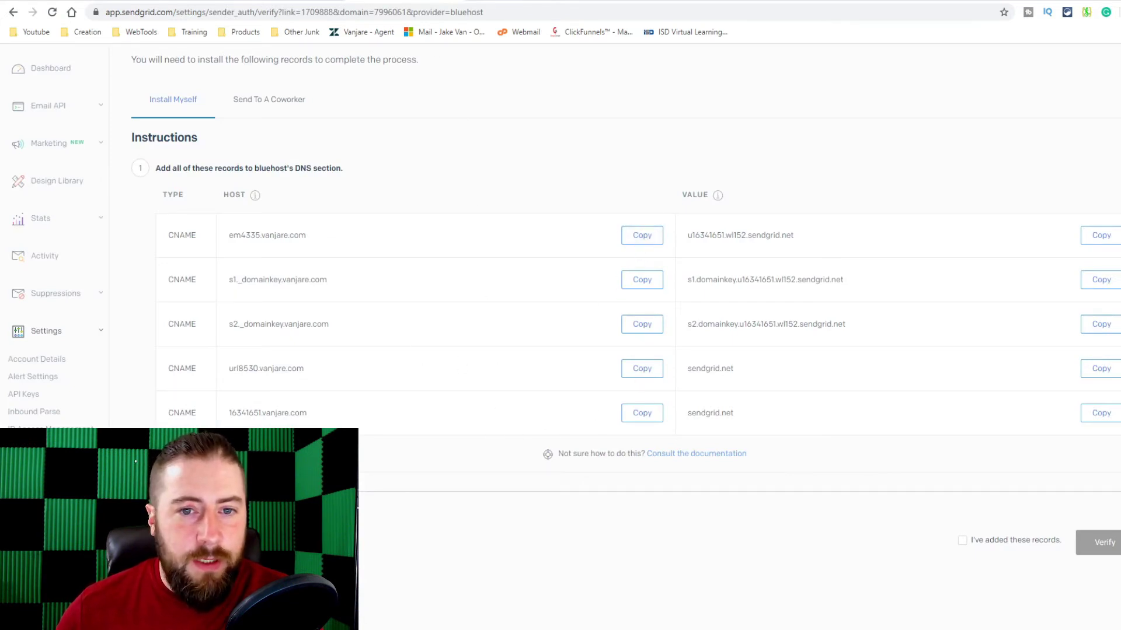
key(ctrl+Tab)
click(627, 367)
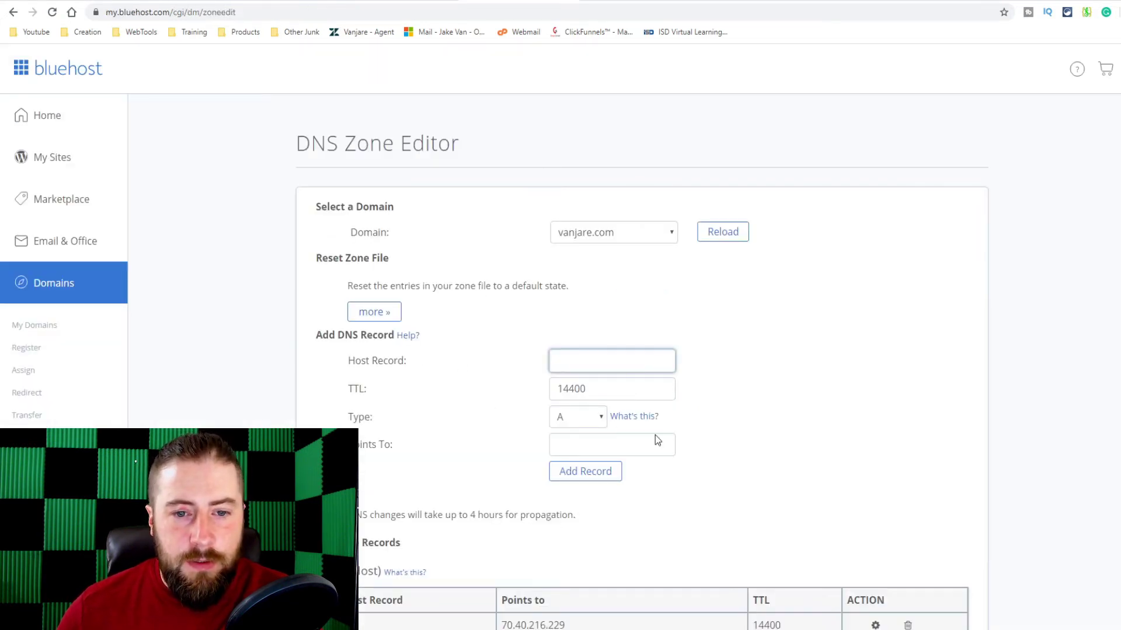
key(ctrl+v)
click(581, 450)
click(460, 381)
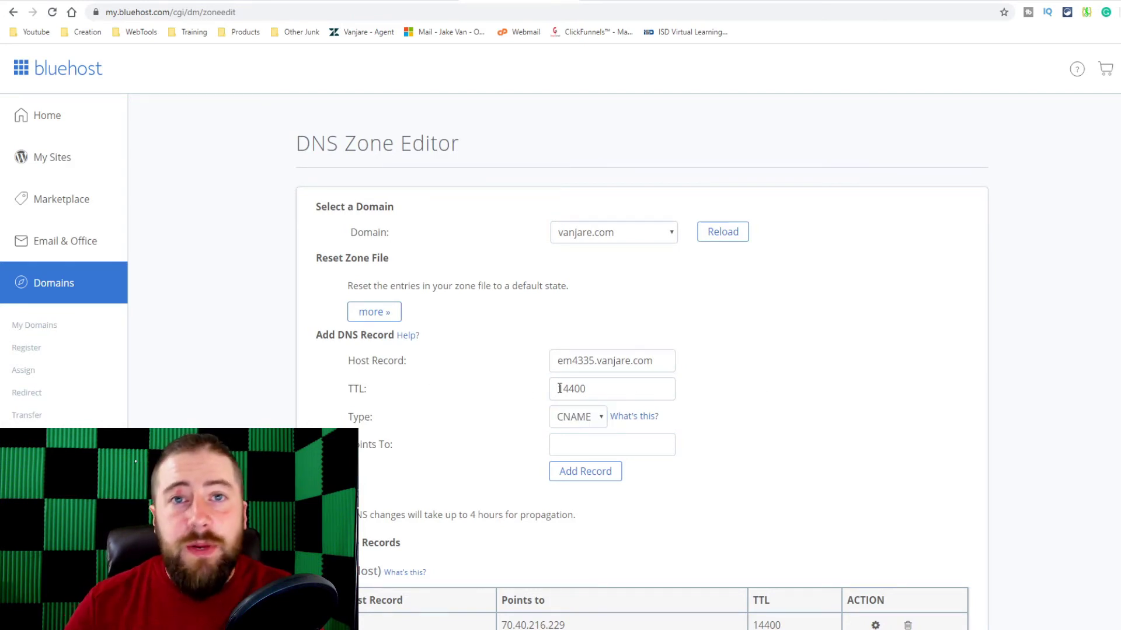
Step: Copy the first CNAME record's value from SendGrid into the Points To field of the new Bluehost DNS record
key(ctrl+Tab)
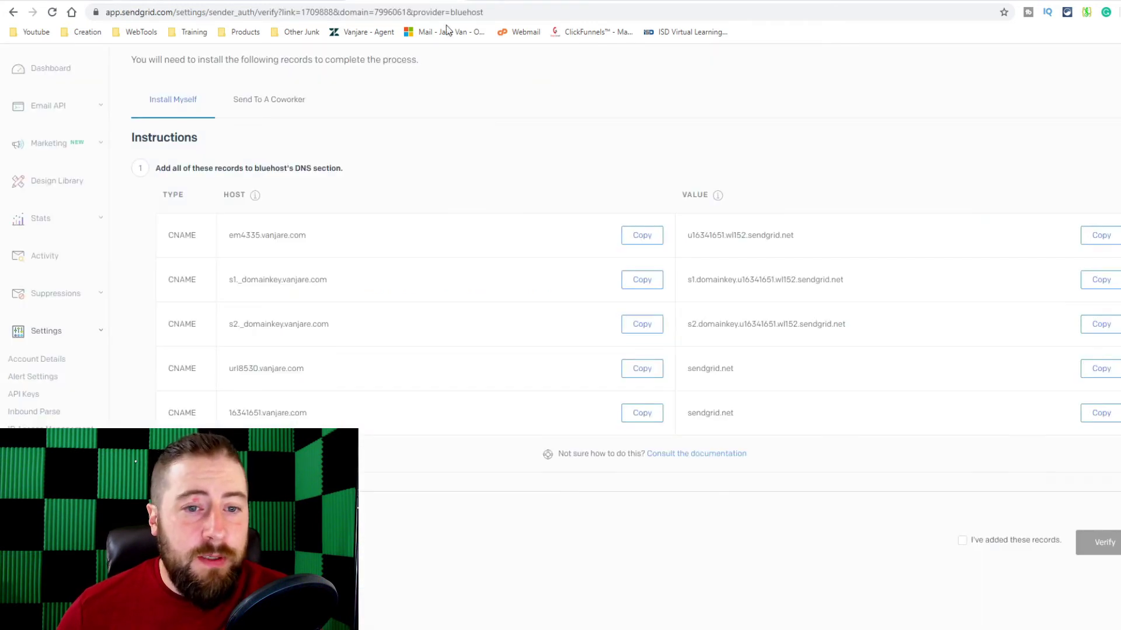
click(1100, 243)
key(ctrl+shift+Tab)
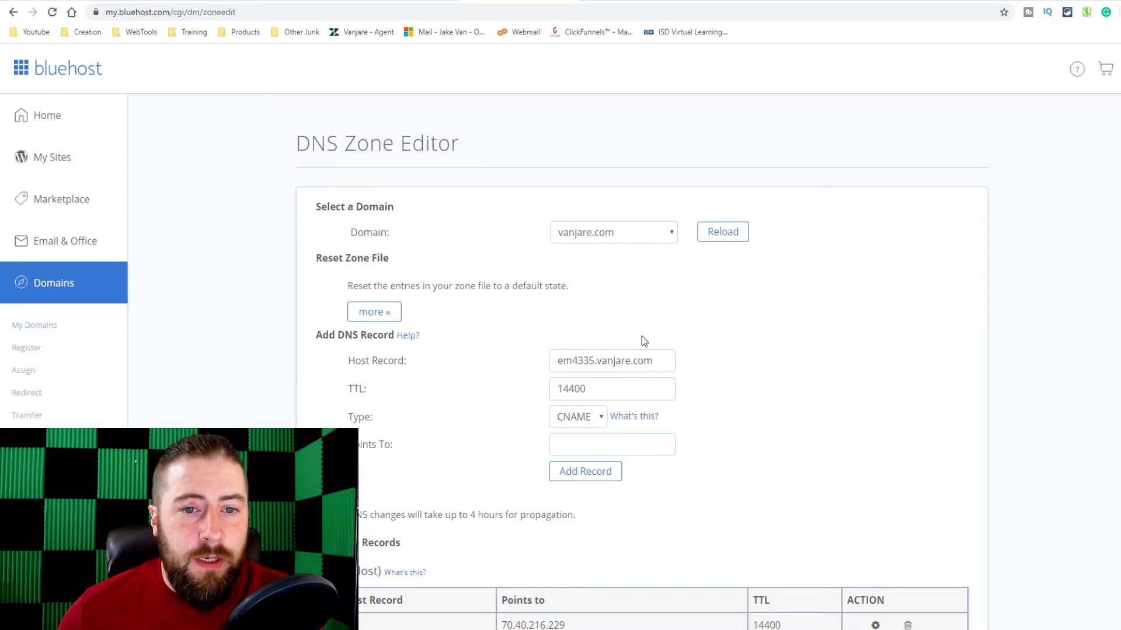
click(608, 447)
key(ctrl+v)
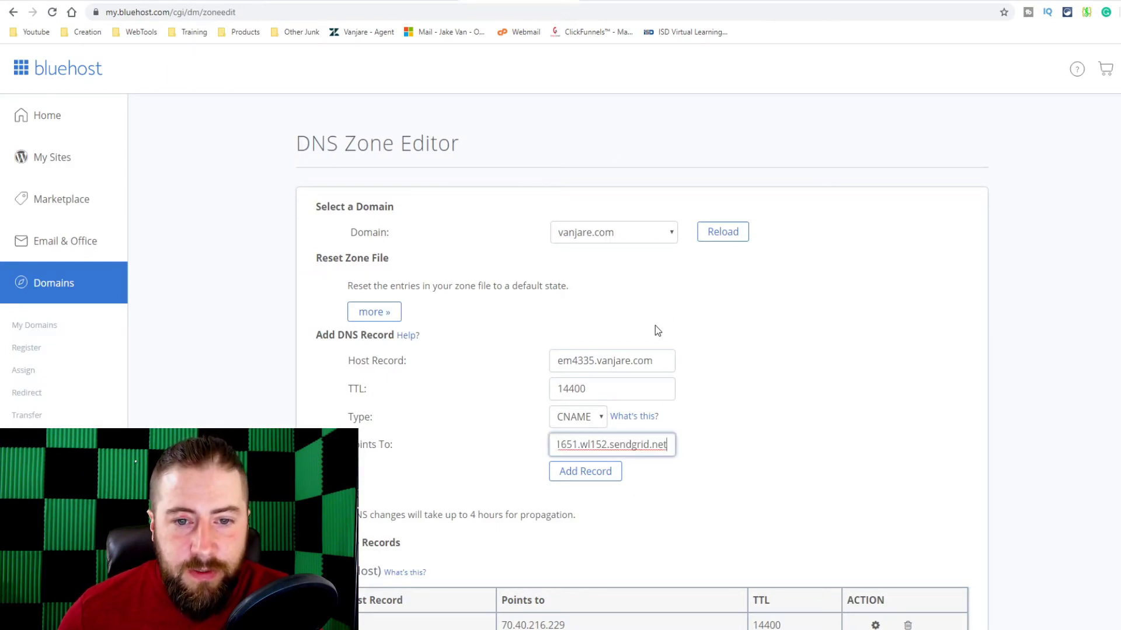
scroll(765, 453, down, 3)
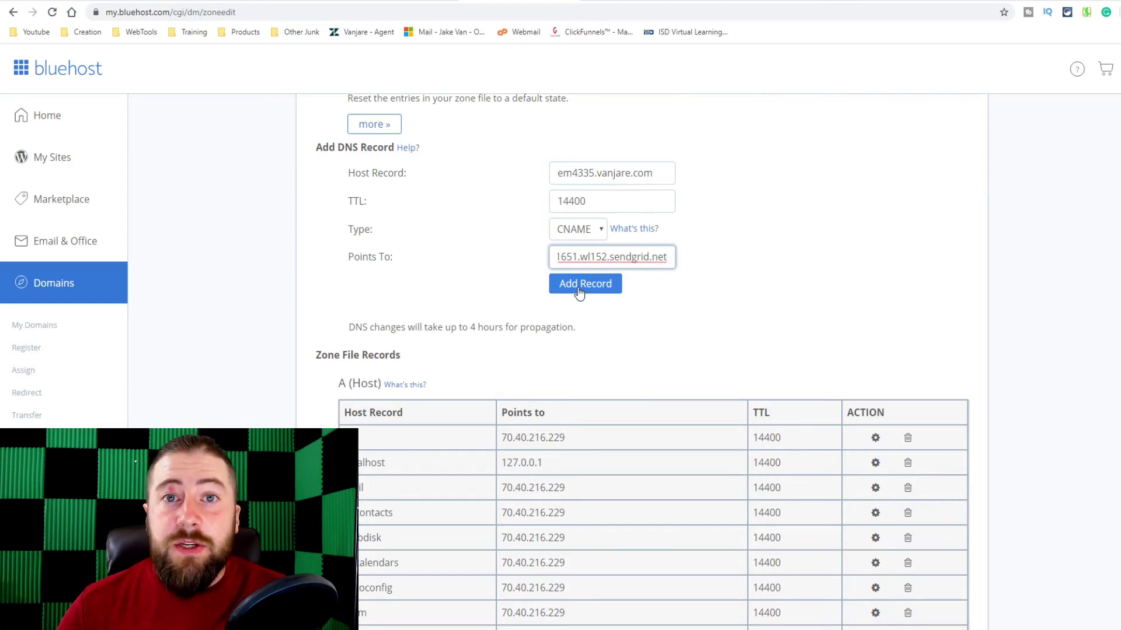
Step: Confirm in SendGrid that the DNS records have been added and run the domain verification
key(ctrl+Tab)
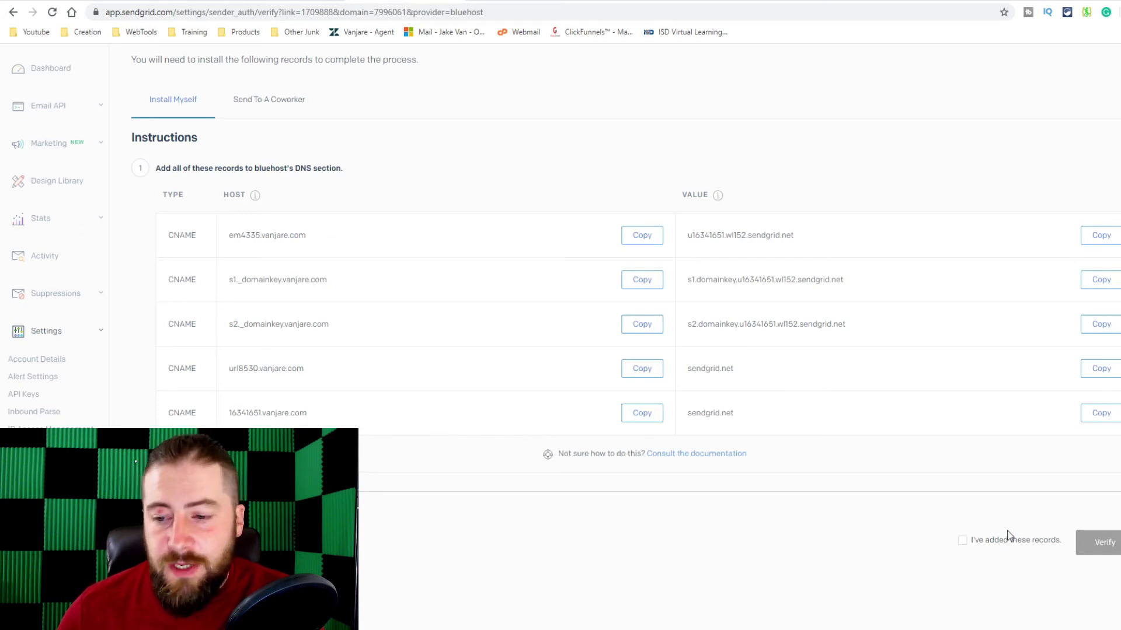
click(962, 542)
click(1084, 541)
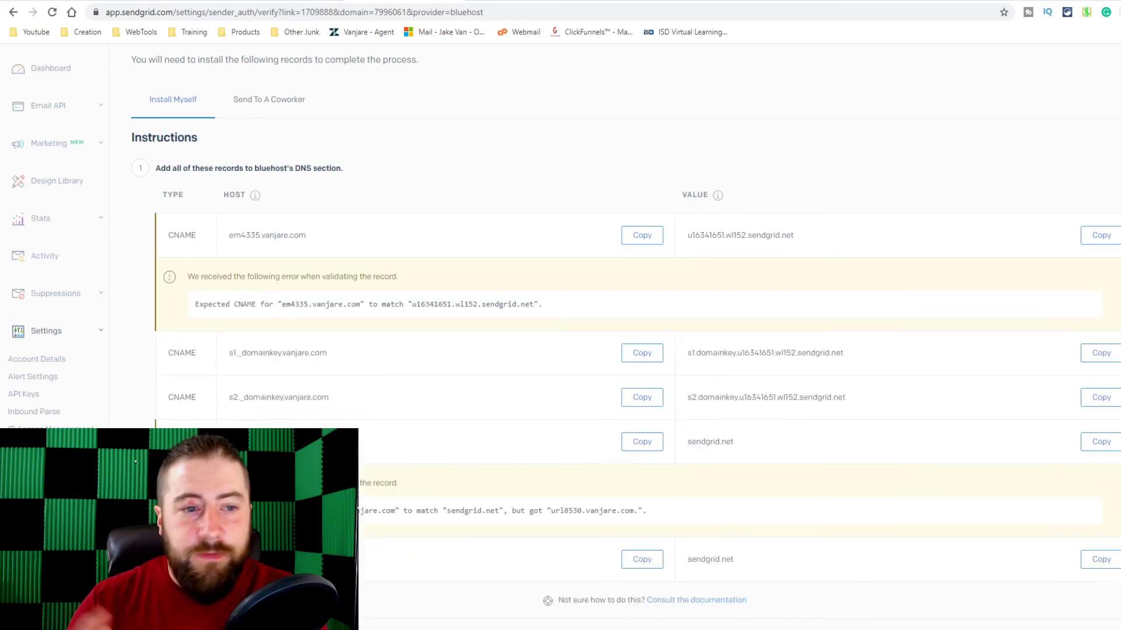
scroll(476, 377, down, 1)
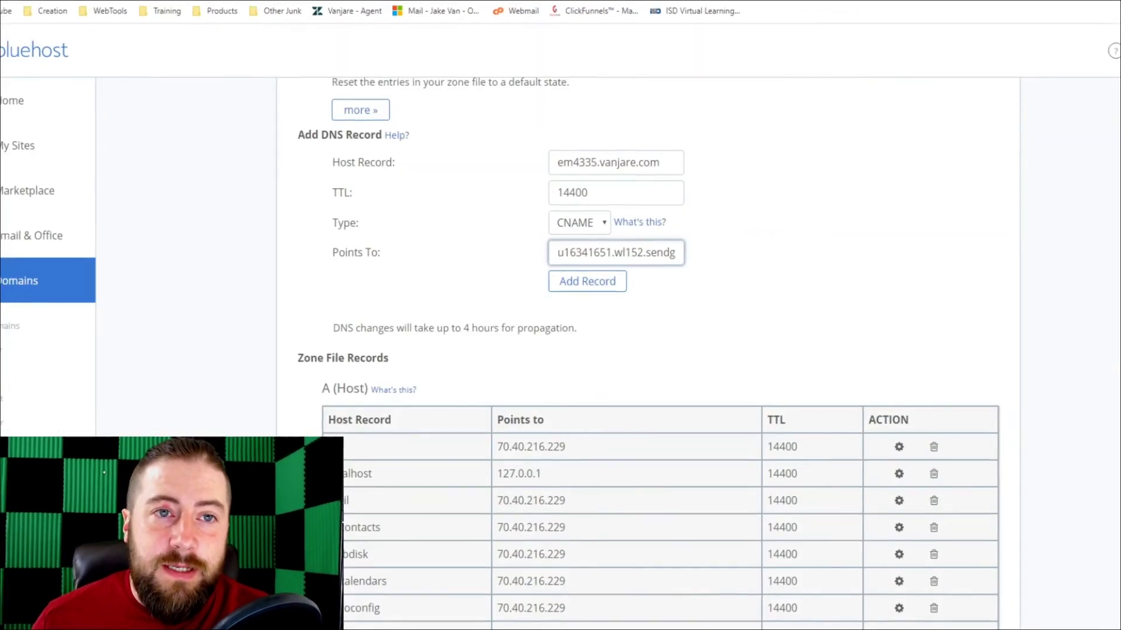
Step: Examine Bluehost's DNS propagation notice and existing SendGrid CNAME records, comparing them with the records listed in SendGrid
drag(593, 329, 307, 337)
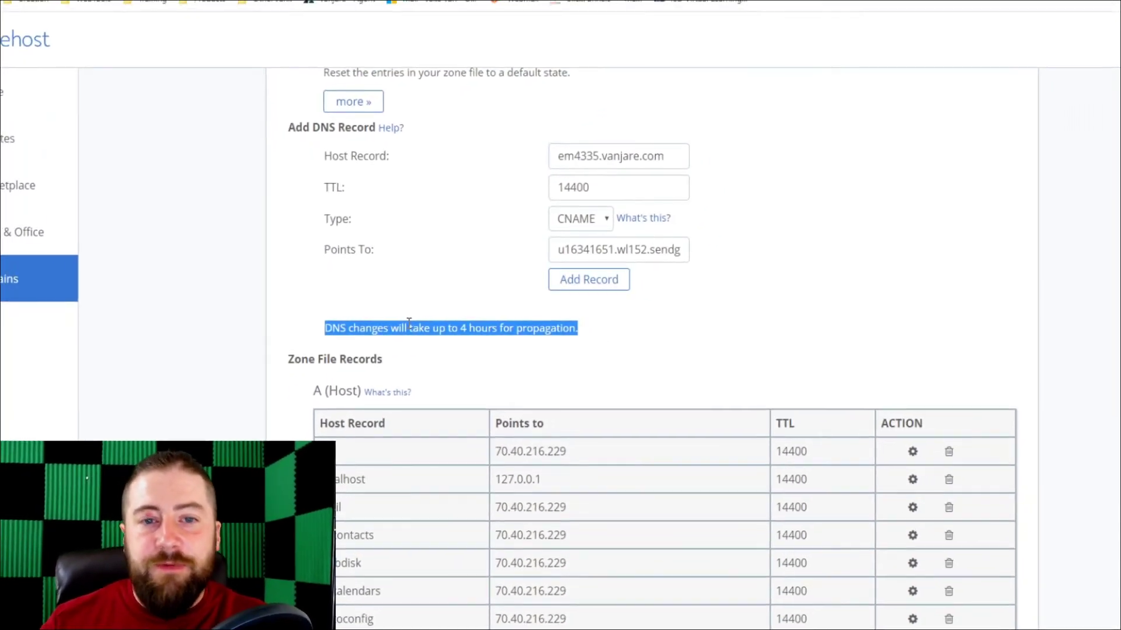
click(850, 246)
scroll(794, 218, down, 1)
scroll(792, 216, down, 15)
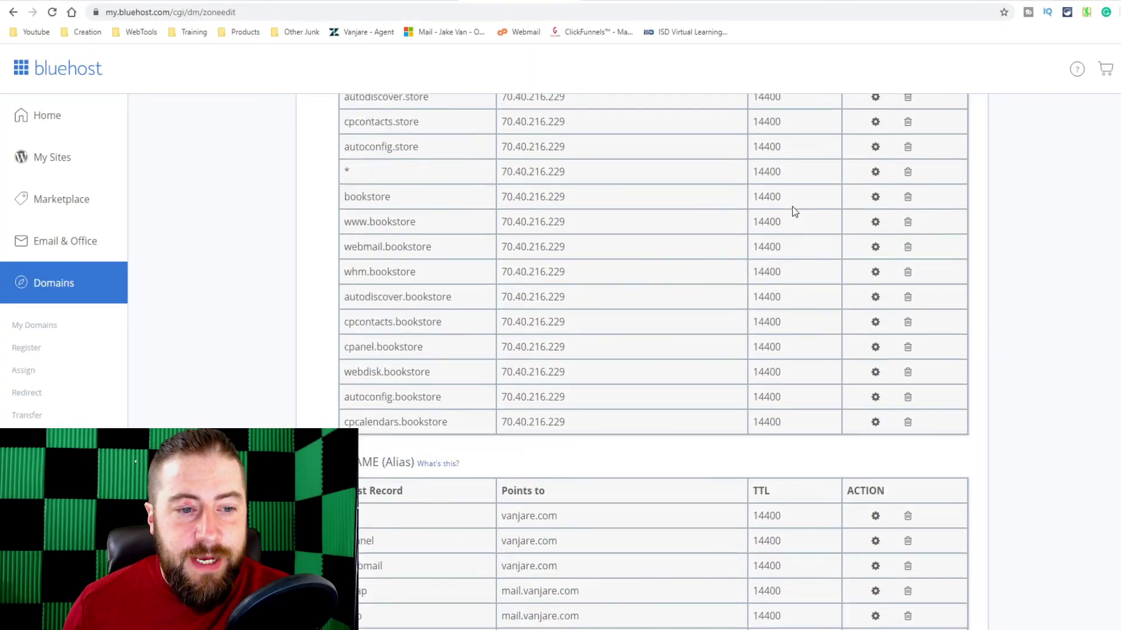
drag(344, 236, 405, 240)
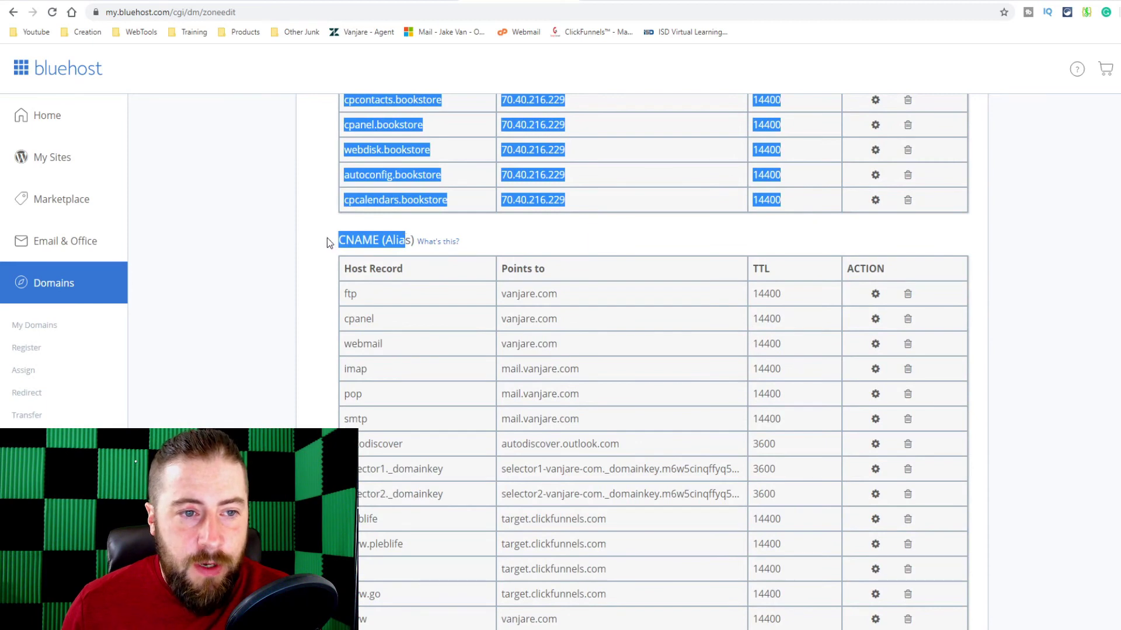
scroll(344, 251, down, 5)
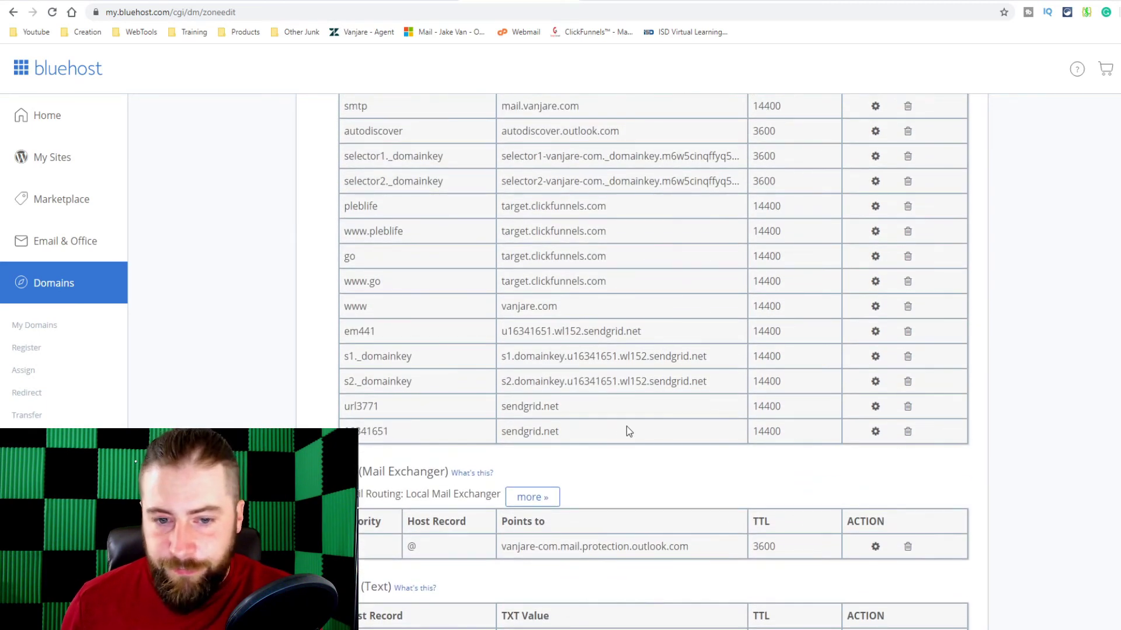
drag(575, 438, 341, 335)
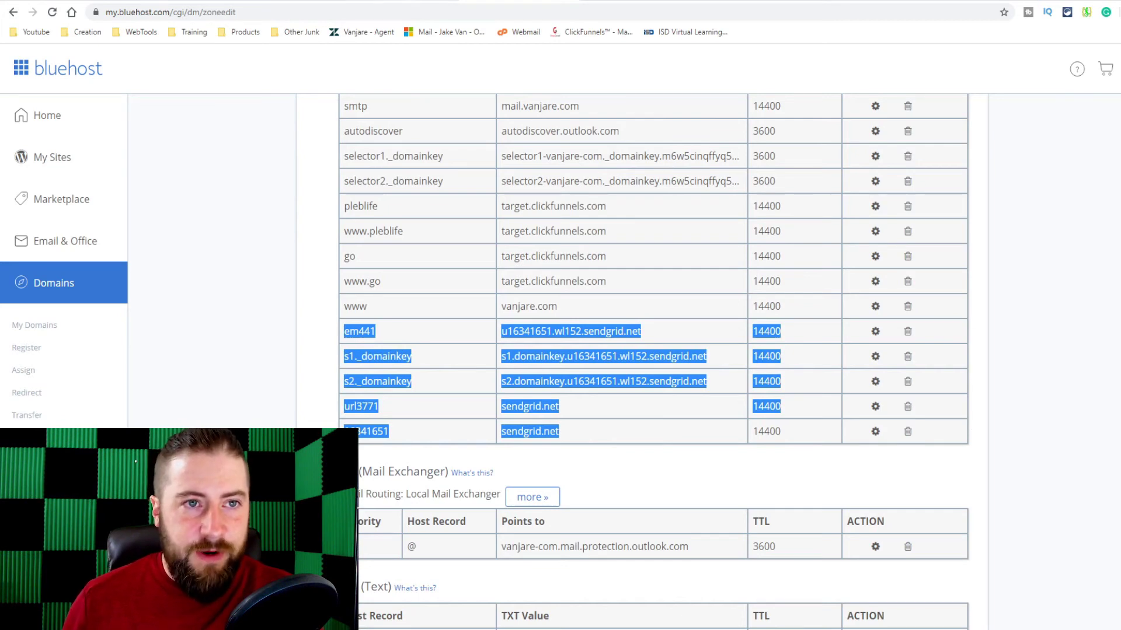
key(ctrl+Tab)
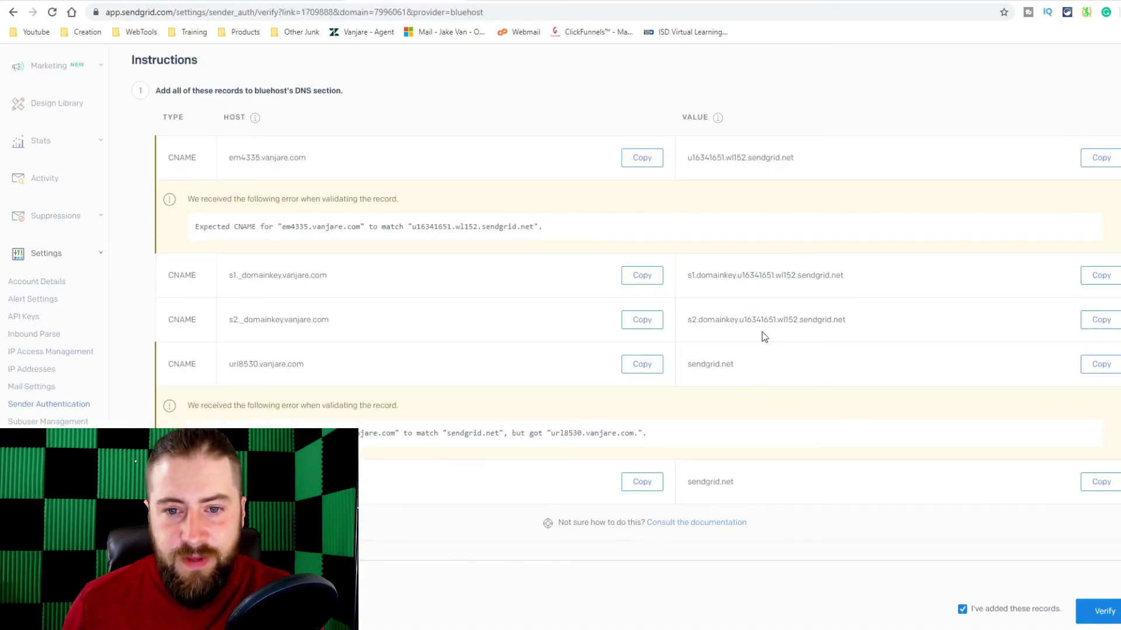
key(ctrl+shift+Tab)
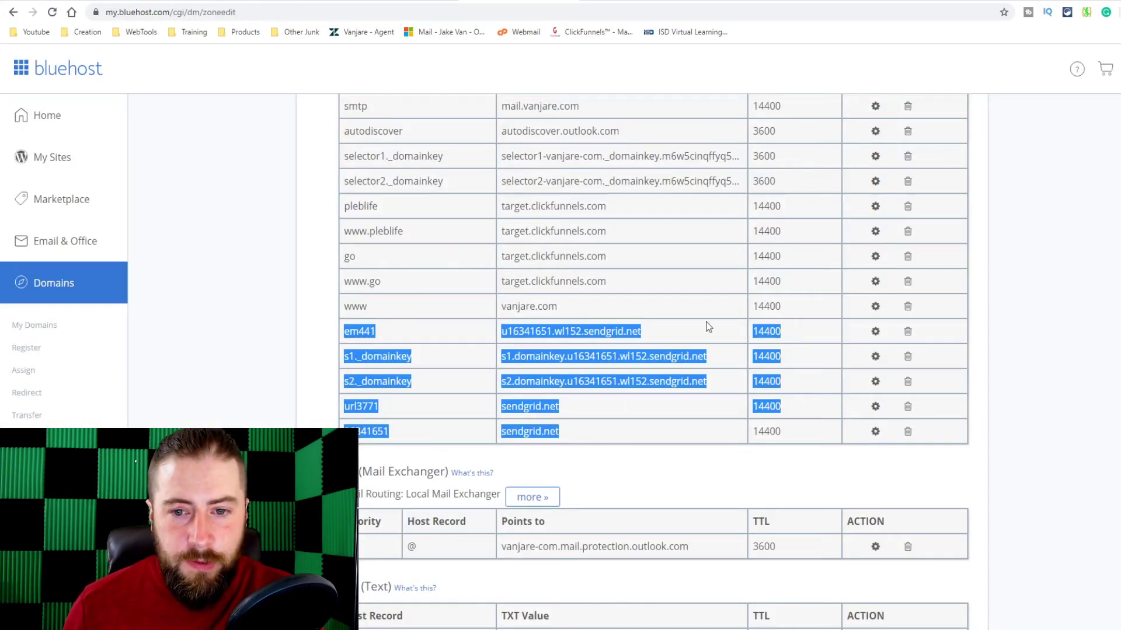
key(ctrl+Tab)
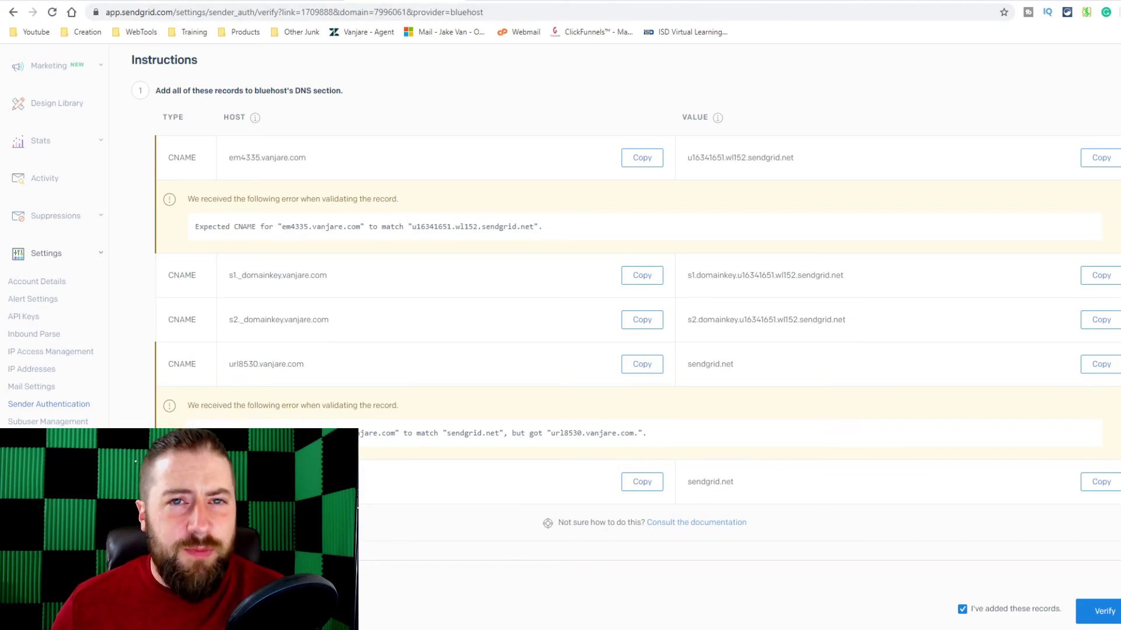
Step: Switch to the ClickFunnels SMTP integration and review its settings down to the SMTP footer
key(ctrl+Tab)
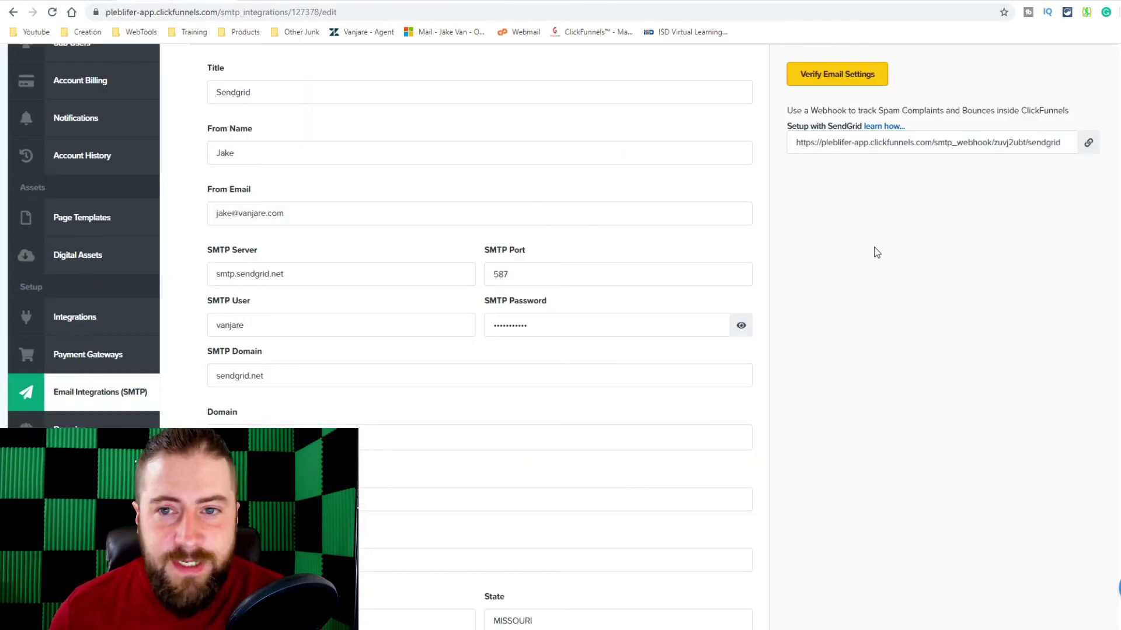
scroll(870, 245, down, 4)
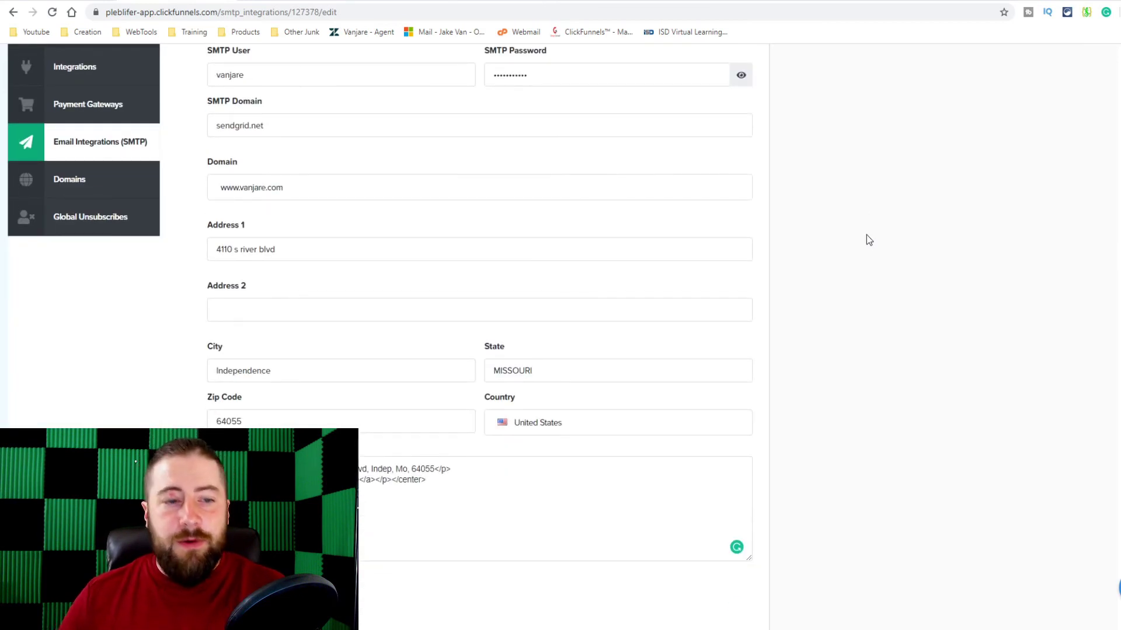
scroll(866, 235, down, 2)
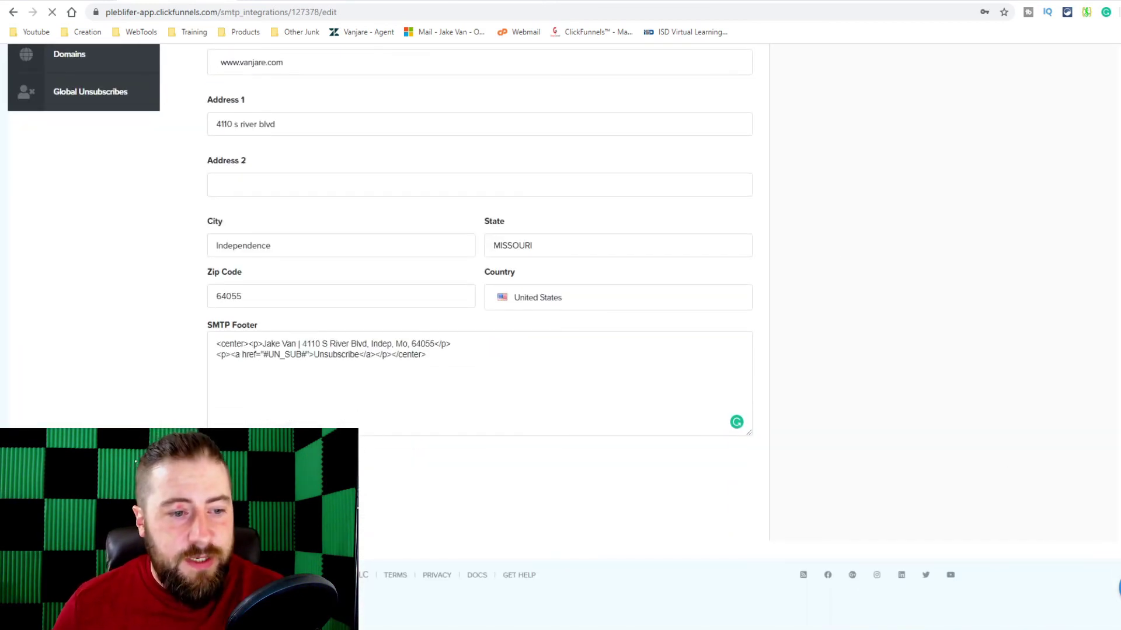